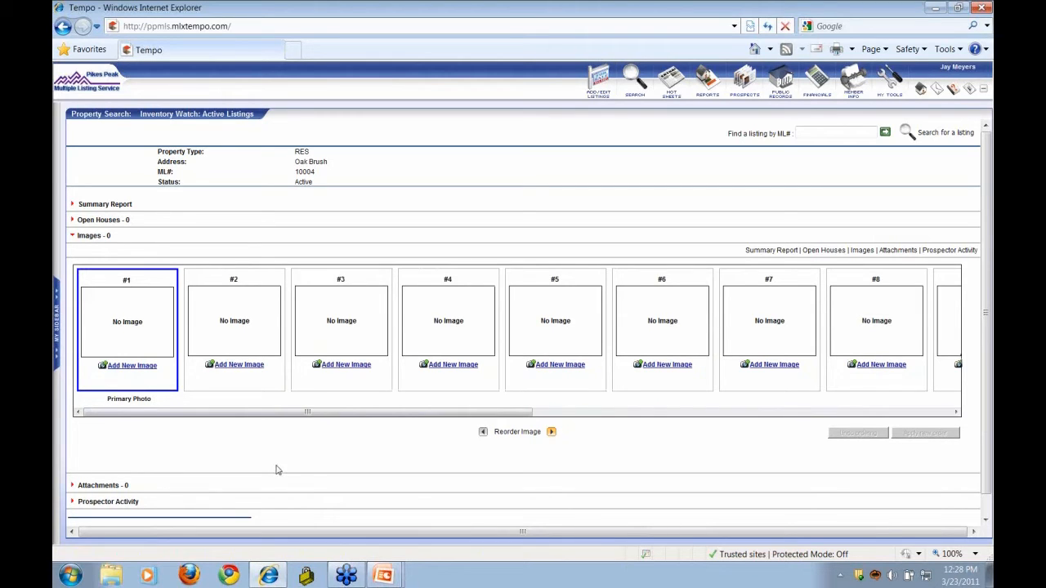
# Load the breckenridge_homes picture into image slot #1 and adjust its zoom and framing
pyautogui.click(146, 368)
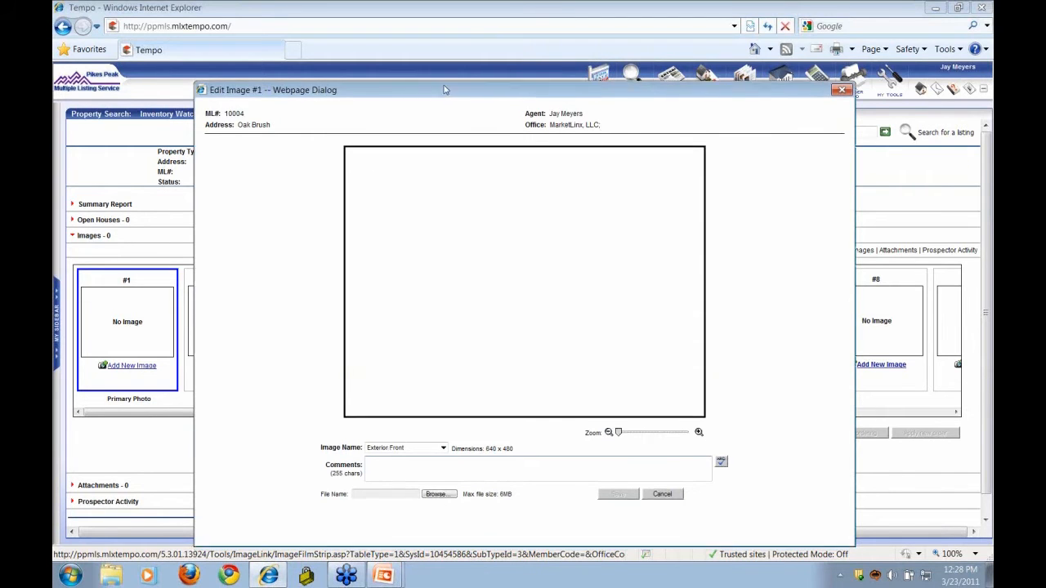
pyautogui.moveTo(445, 95); pyautogui.dragTo(431, 41)
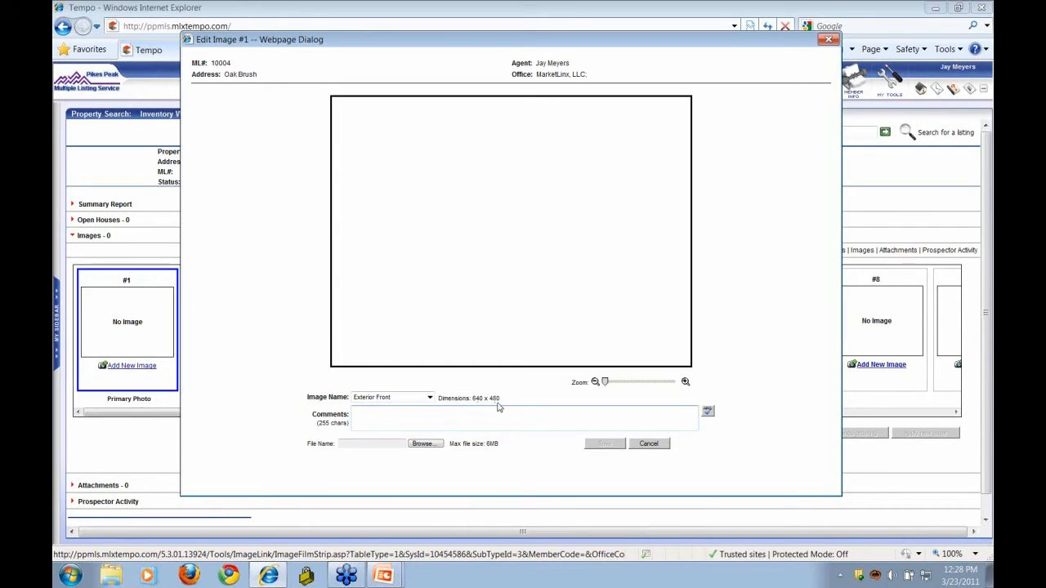
pyautogui.click(431, 447)
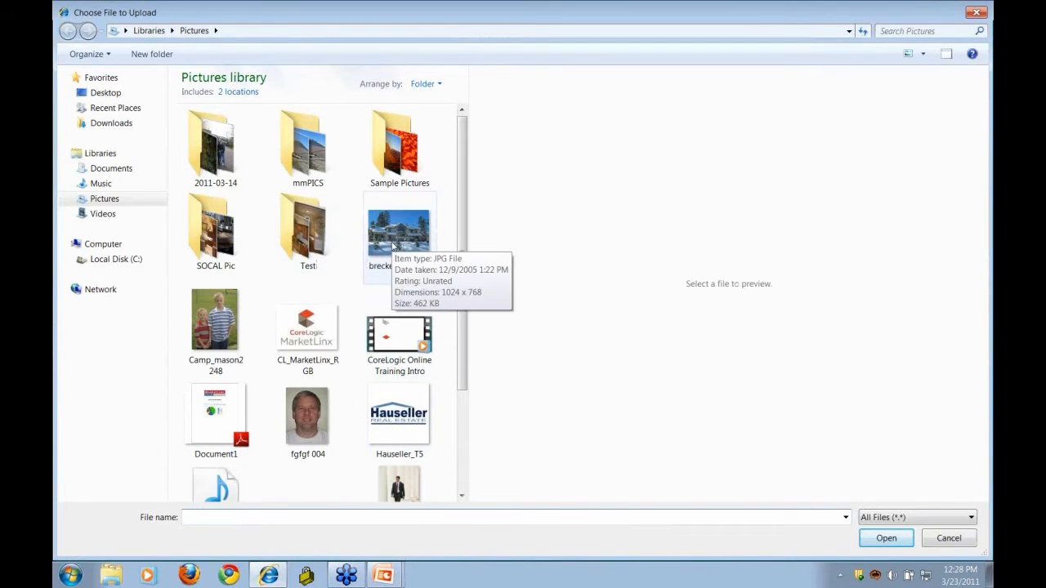
pyautogui.doubleClick(393, 245)
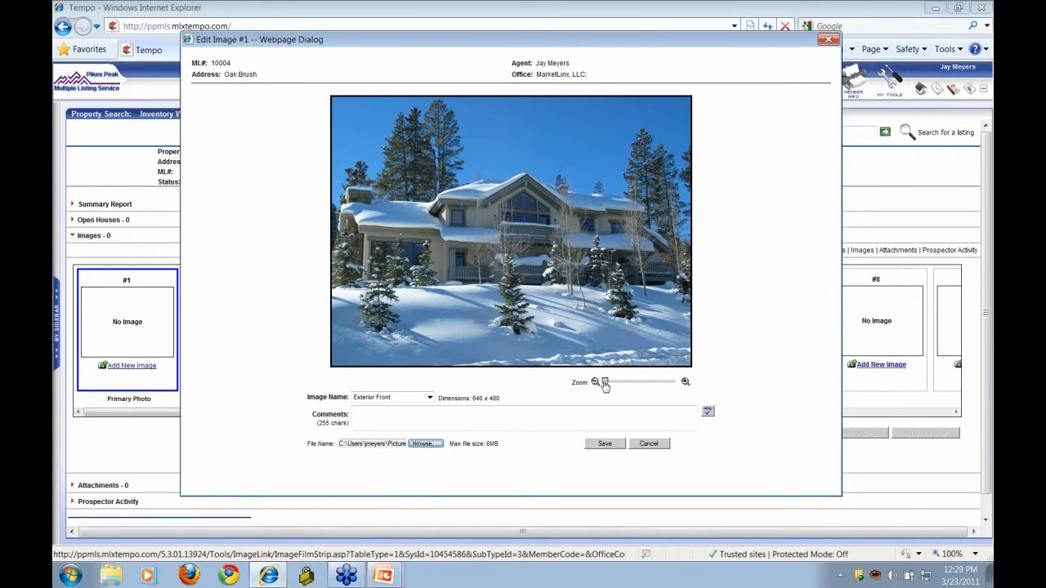
pyautogui.moveTo(606, 386)
pyautogui.mouseDown()
pyautogui.moveTo(617, 385)
pyautogui.moveTo(604, 387)
pyautogui.mouseUp()
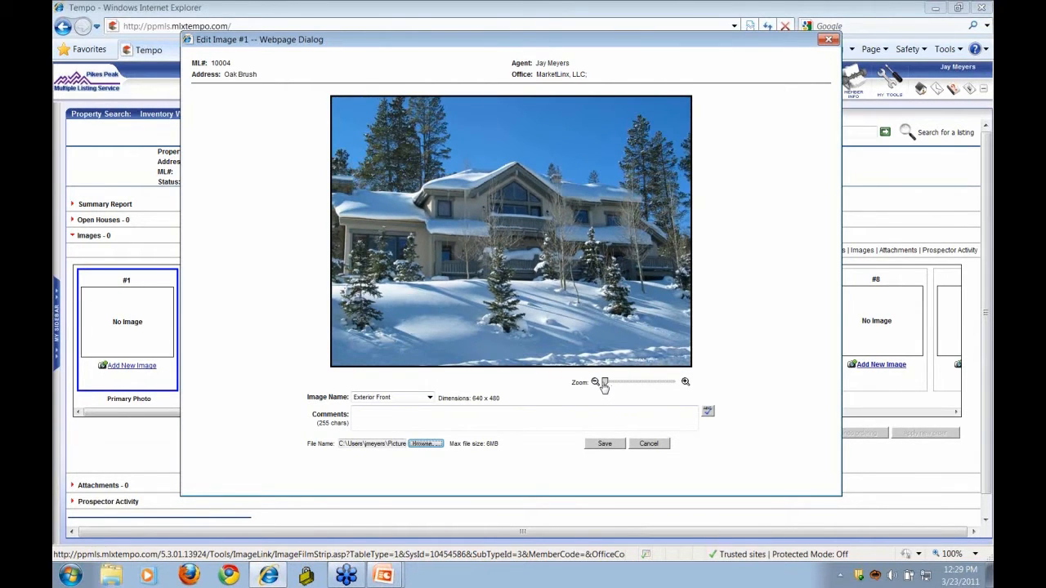
pyautogui.moveTo(516, 250)
pyautogui.mouseDown()
pyautogui.moveTo(534, 299)
pyautogui.moveTo(517, 249)
pyautogui.moveTo(519, 260)
pyautogui.mouseUp()
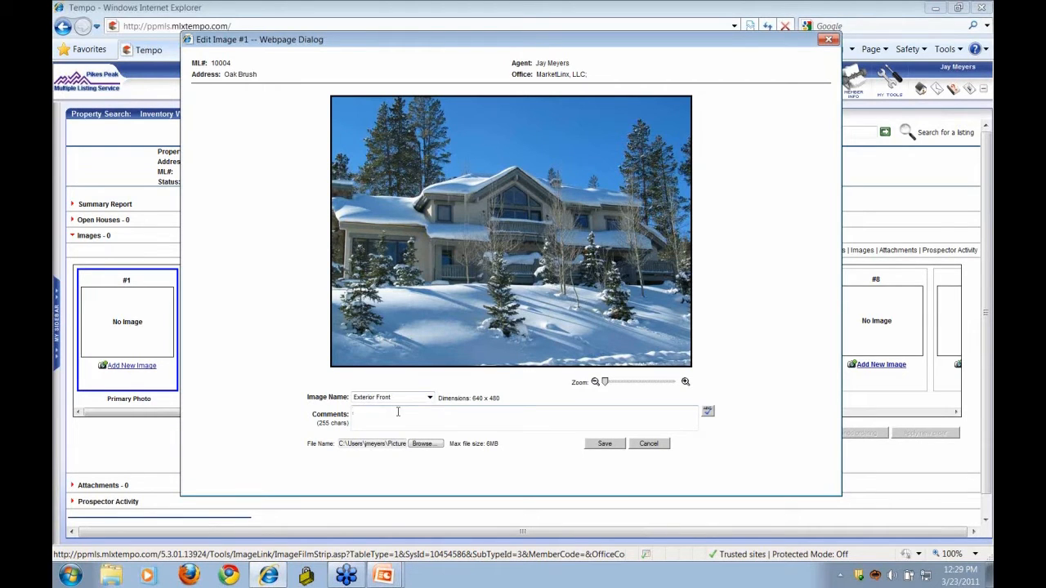
# Add the spell-checked comment "Nice House" to image #1 and save it, accepting the terms of use
pyautogui.write('Nice House')
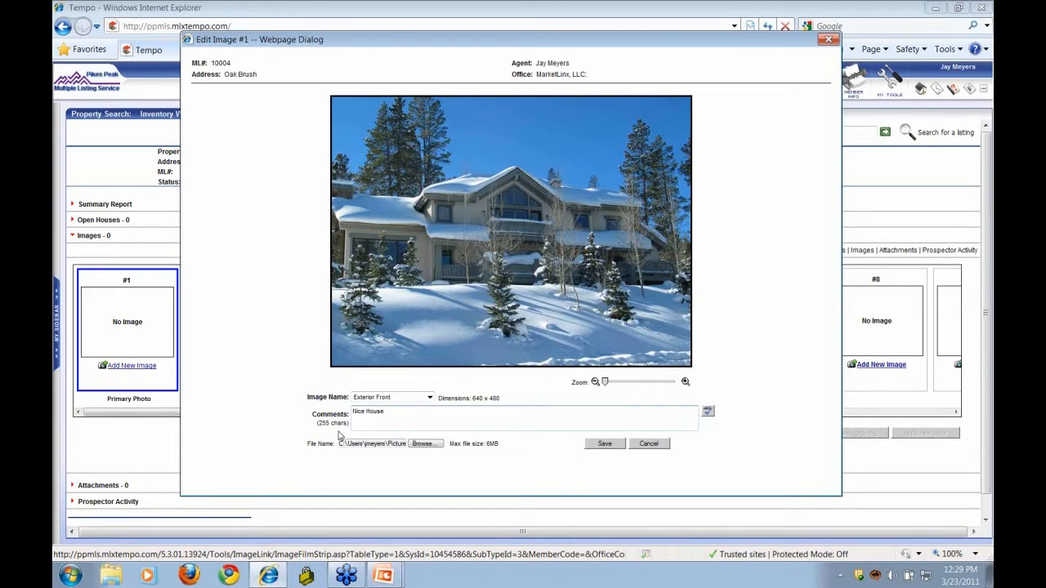
pyautogui.click(708, 414)
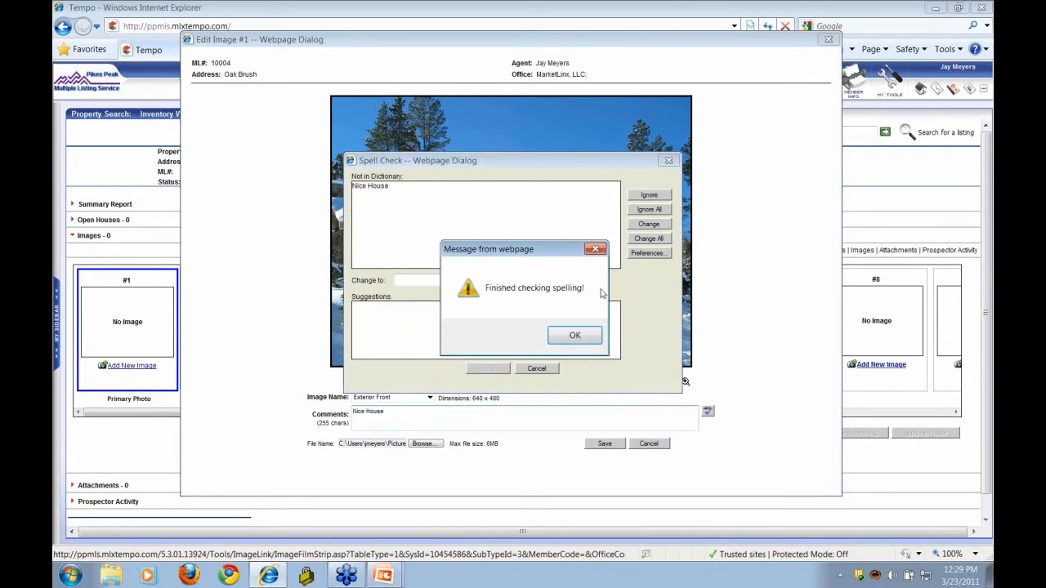
pyautogui.click(564, 342)
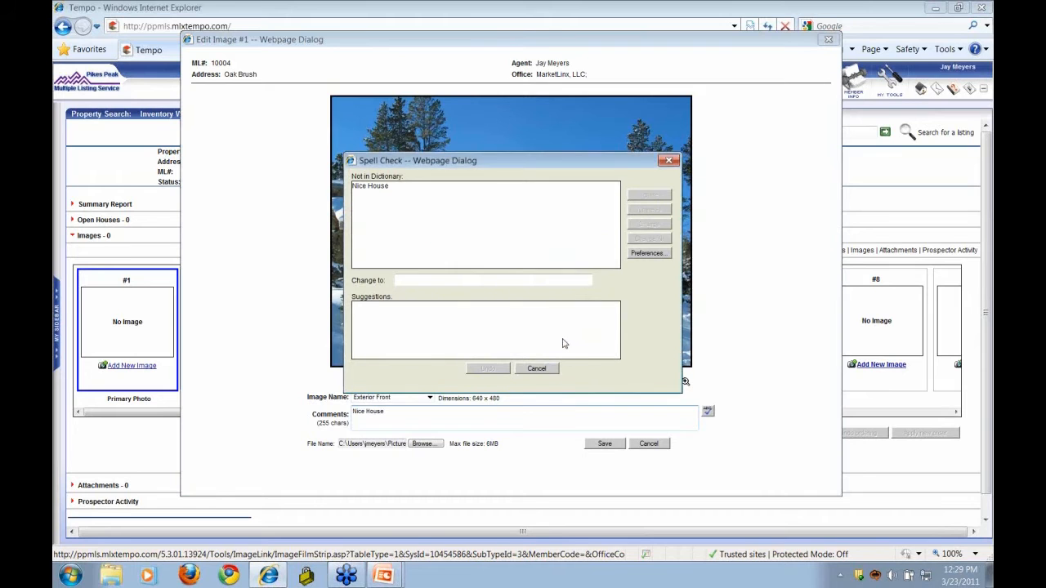
pyautogui.click(537, 368)
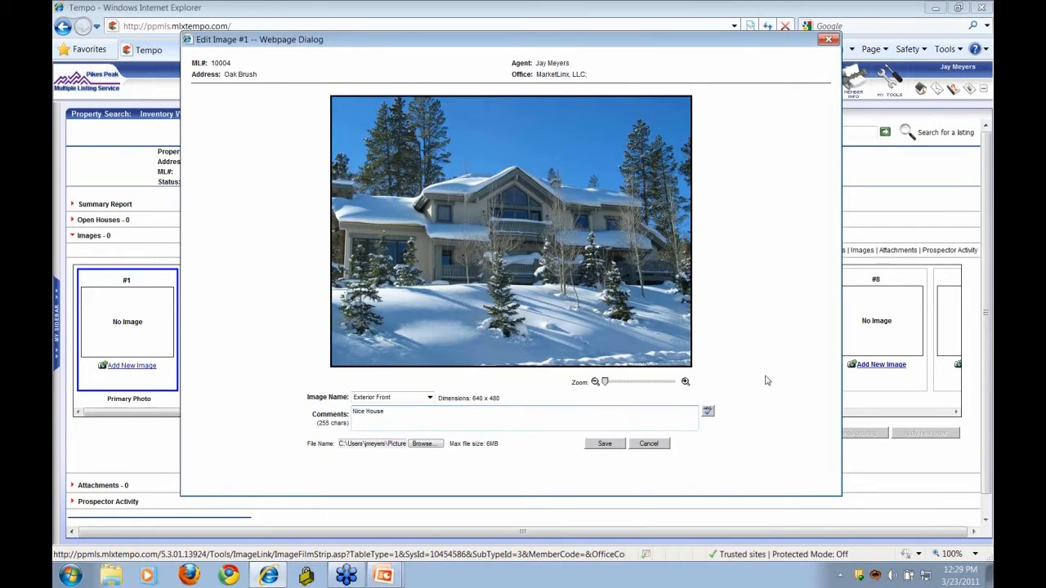
pyautogui.click(604, 447)
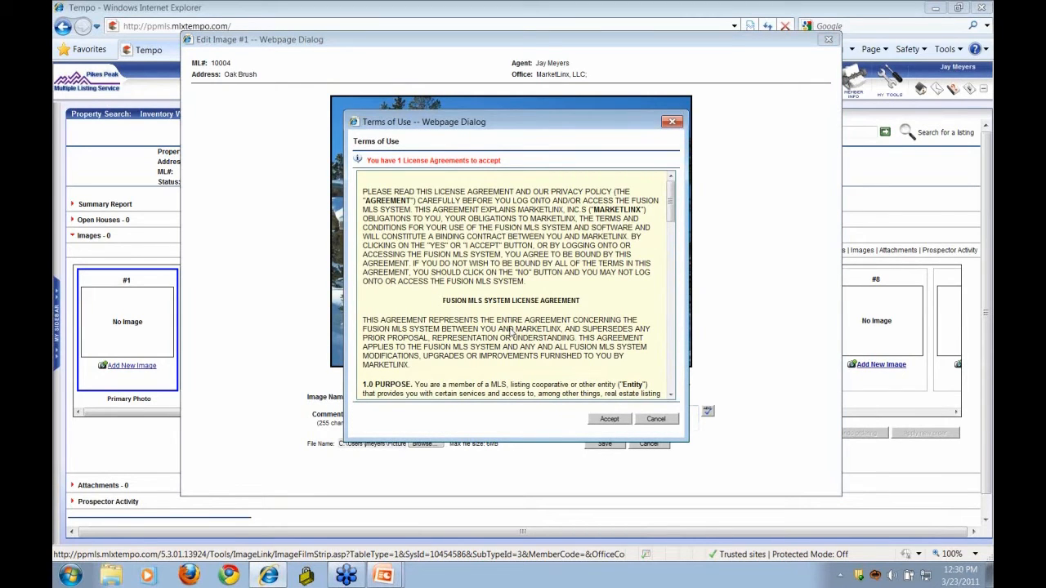
pyautogui.click(611, 420)
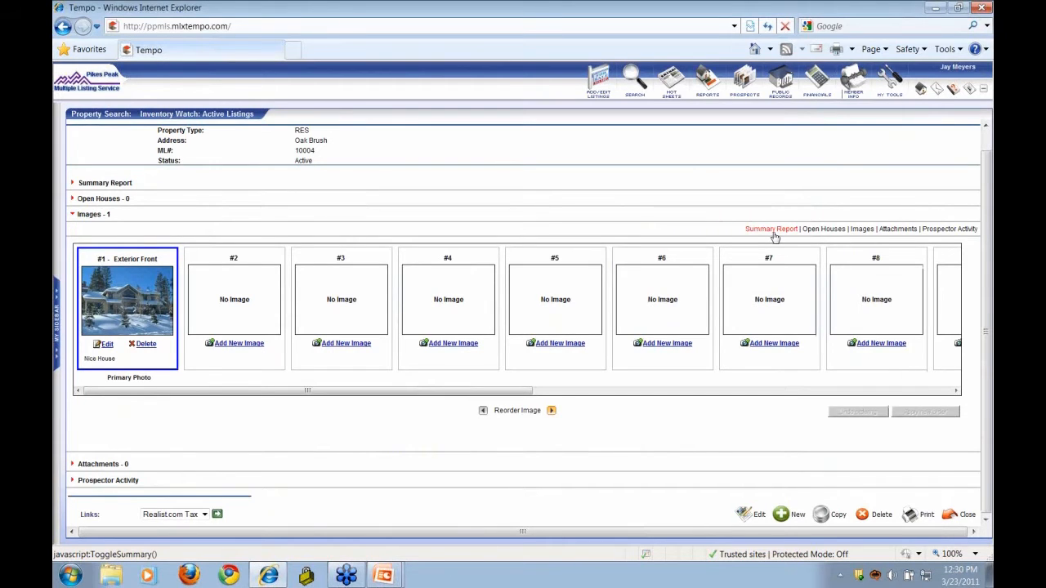
# Load the kitchen picture from the Test folder into image slot #2, zoomed in and framed on the stove and microwave area
pyautogui.click(237, 343)
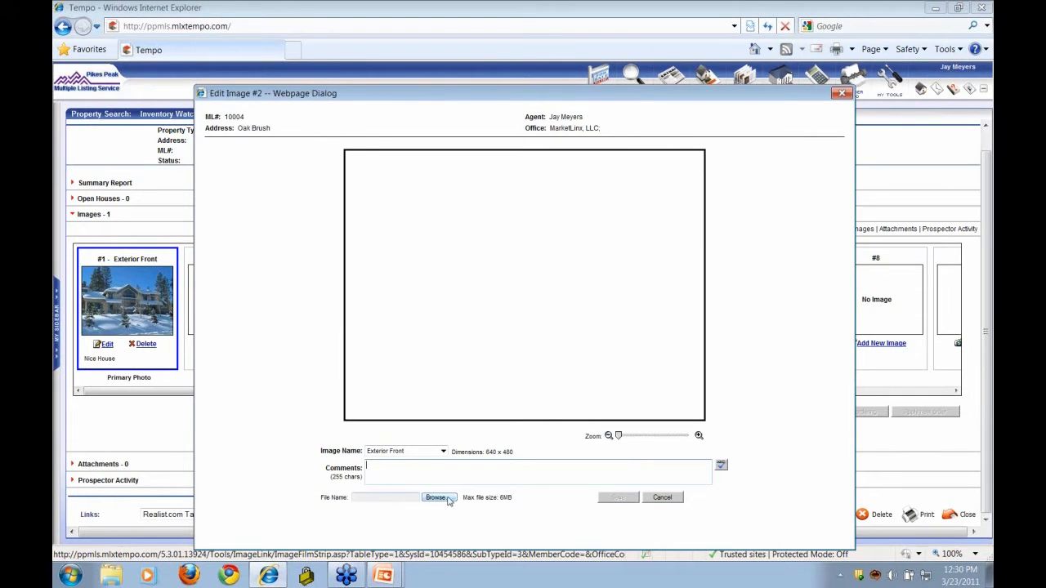
pyautogui.click(438, 497)
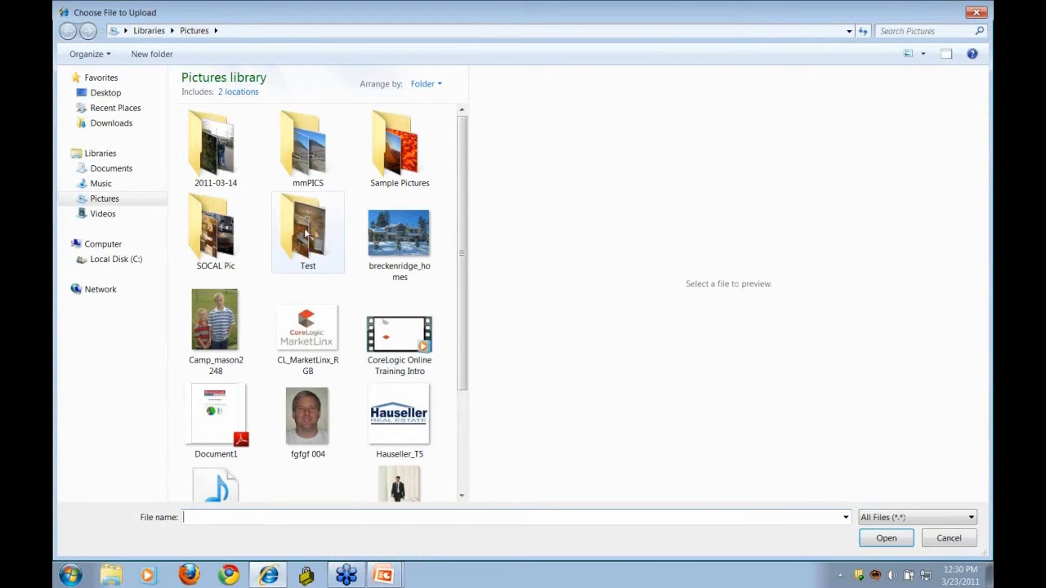
pyautogui.doubleClick(305, 234)
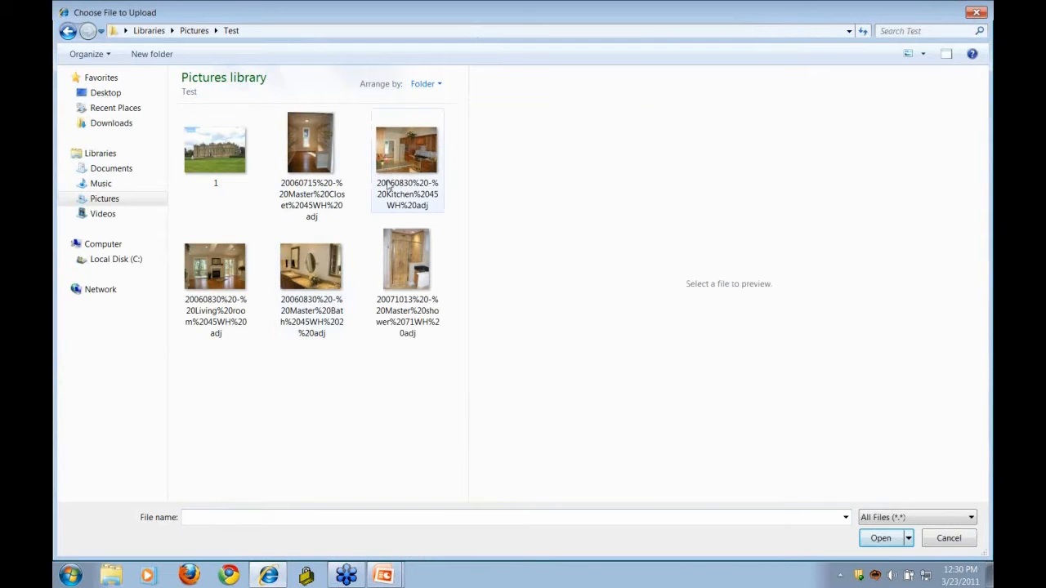
pyautogui.doubleClick(410, 157)
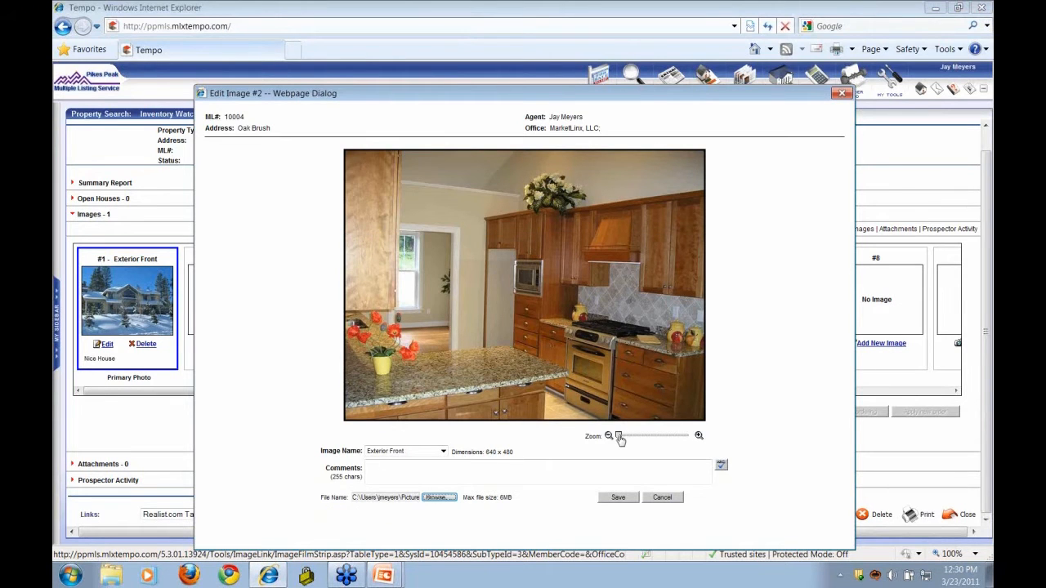
pyautogui.moveTo(619, 439)
pyautogui.mouseDown()
pyautogui.moveTo(672, 440)
pyautogui.moveTo(618, 442)
pyautogui.moveTo(630, 440)
pyautogui.mouseUp()
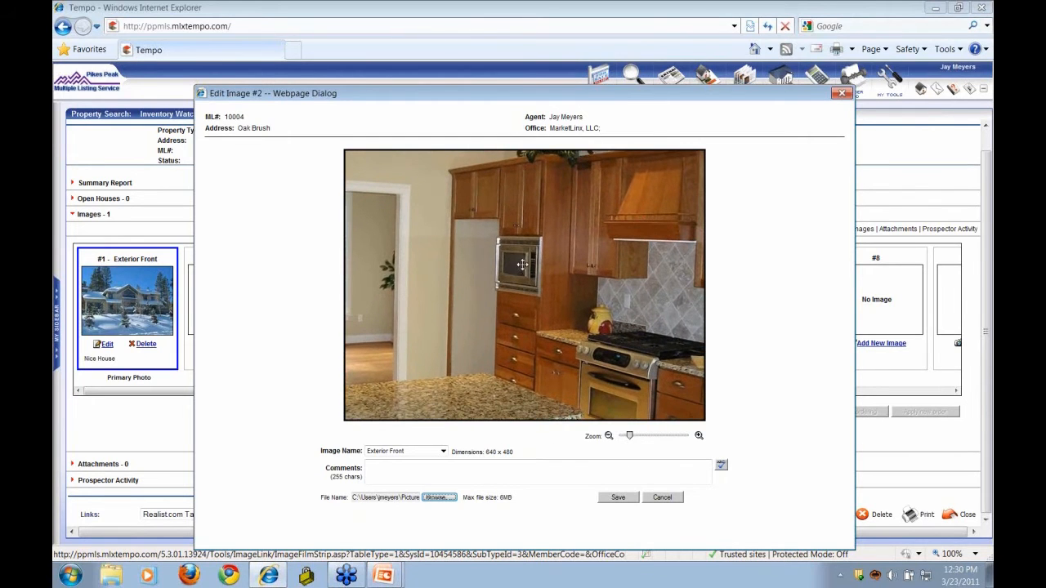
pyautogui.moveTo(522, 264); pyautogui.dragTo(430, 223)
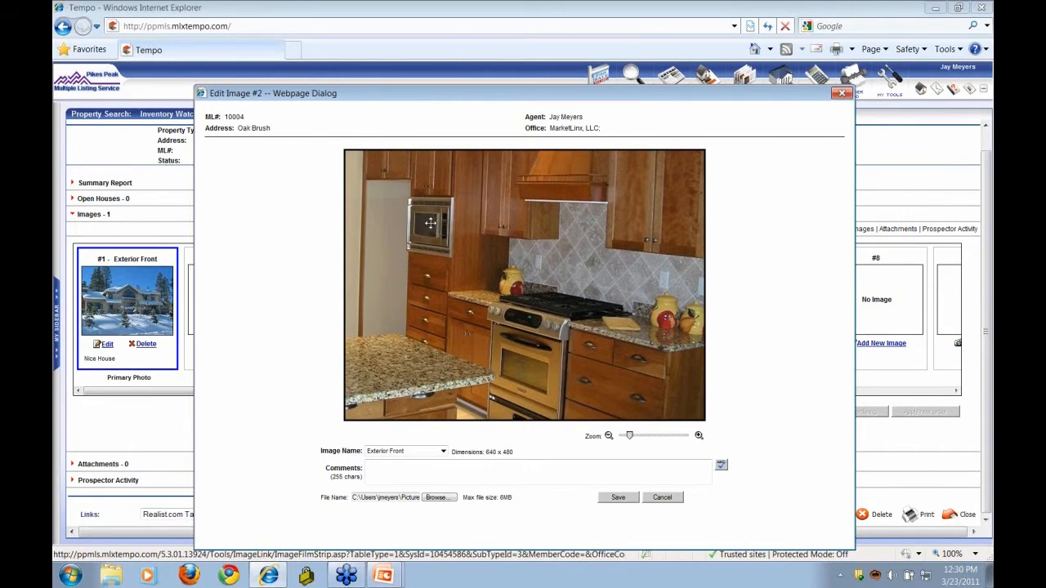
# Name image #2 Kitchen and save it without a comment, accepting the terms of use
pyautogui.click(443, 452)
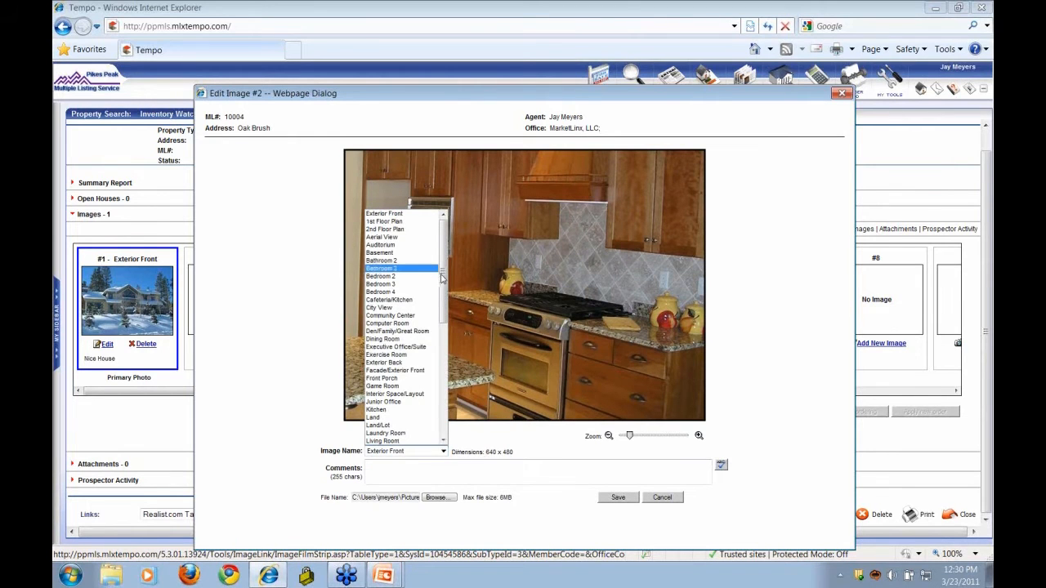
pyautogui.click(399, 409)
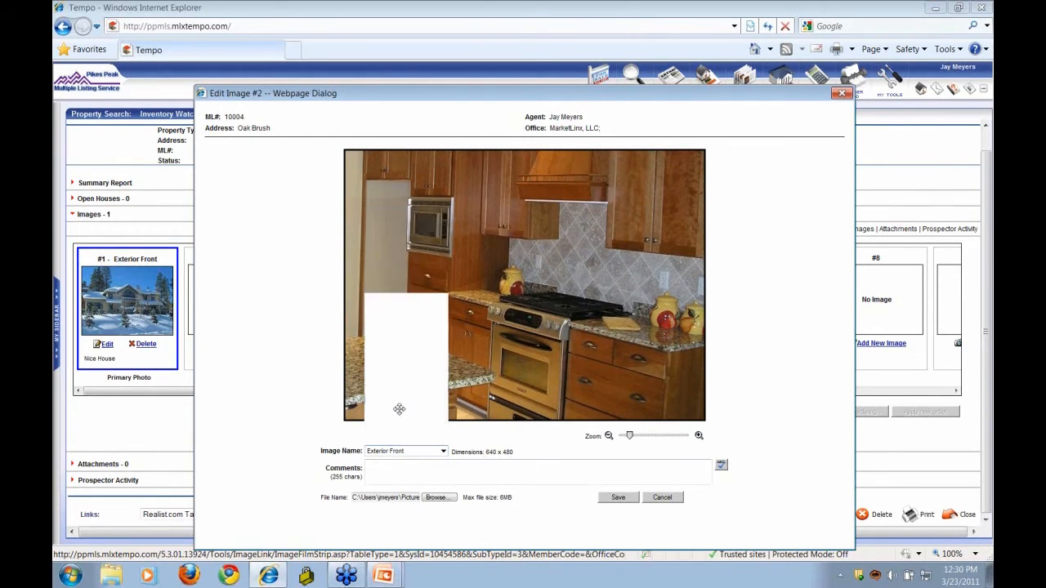
pyautogui.click(385, 474)
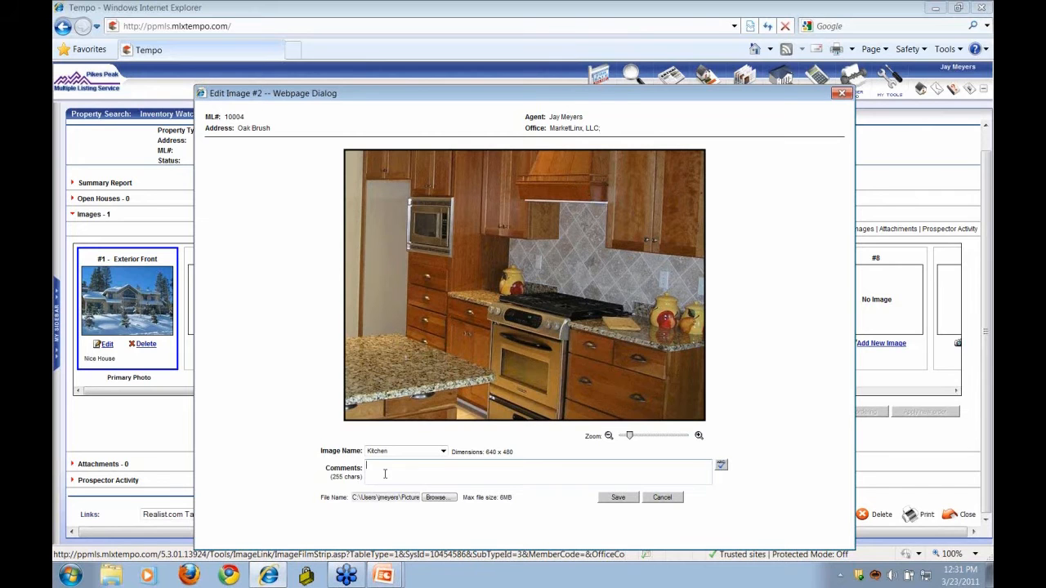
pyautogui.click(619, 497)
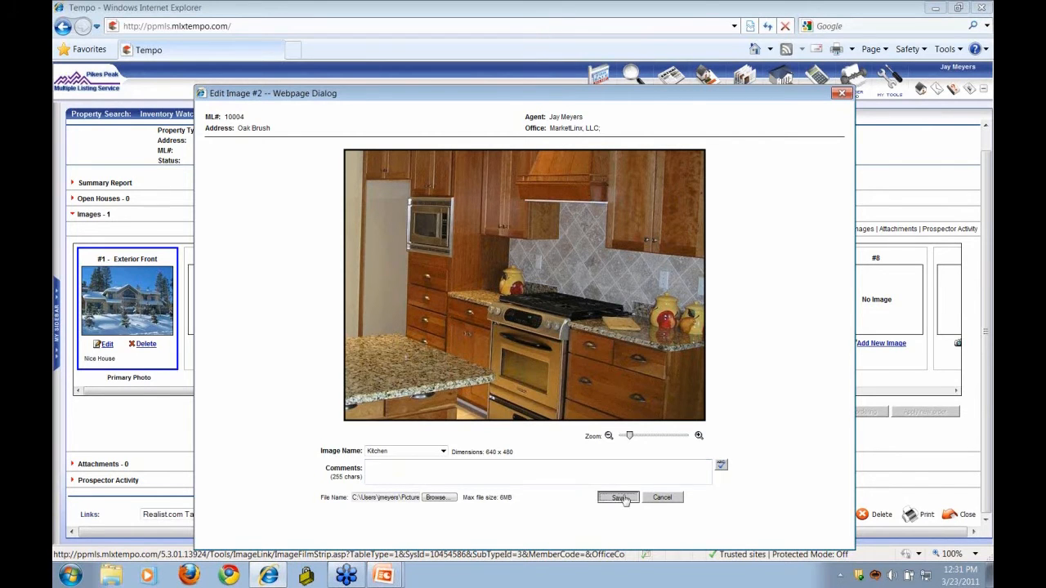
pyautogui.click(623, 473)
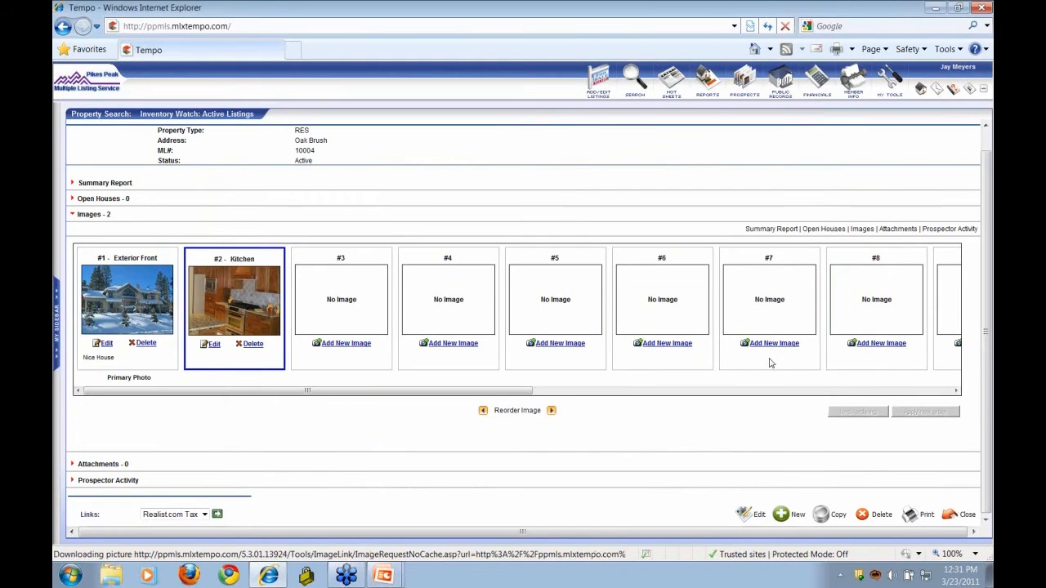
# Load the living room picture from the Test folder into image slot #3 and adjust its zoom, ending at the minimum level
pyautogui.click(346, 344)
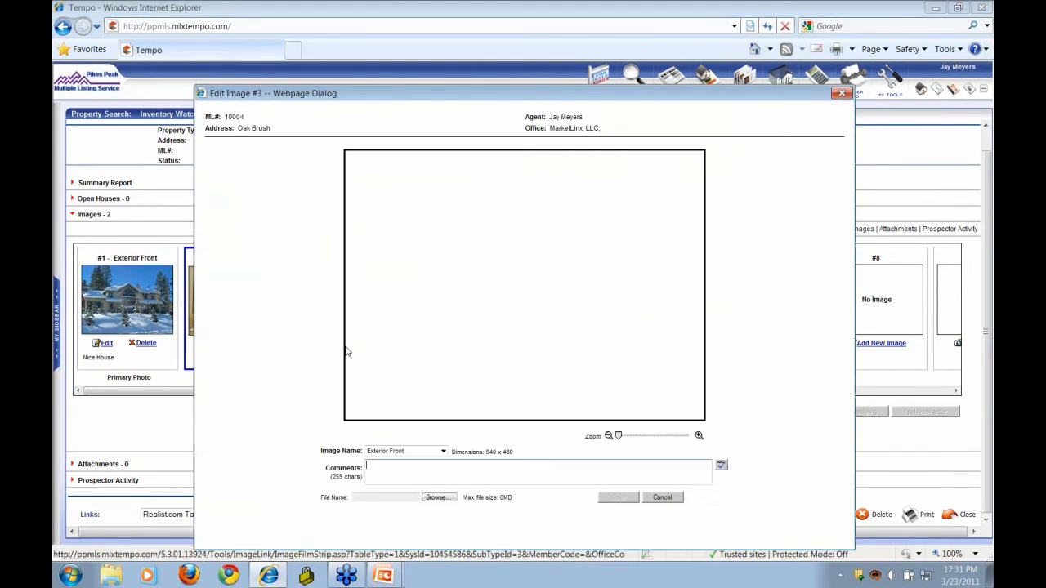
pyautogui.click(438, 498)
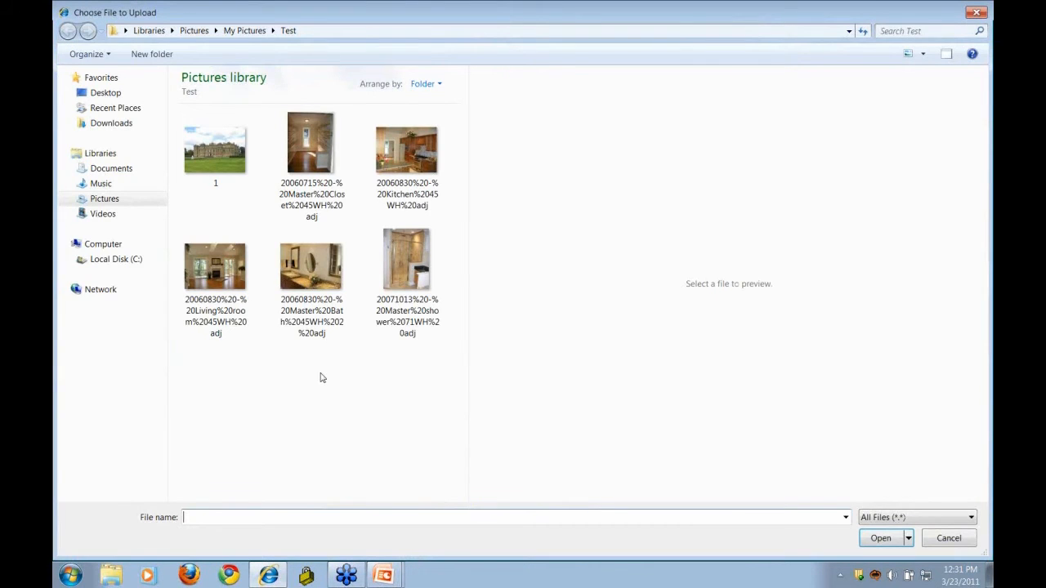
pyautogui.doubleClick(233, 278)
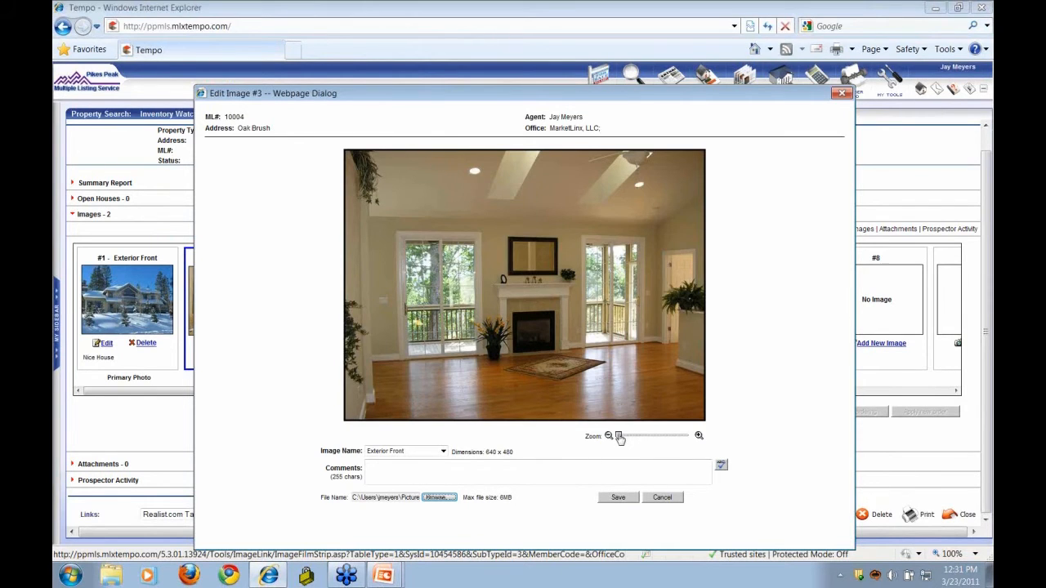
pyautogui.moveTo(619, 437); pyautogui.dragTo(631, 439)
pyautogui.moveTo(633, 440); pyautogui.dragTo(627, 440)
pyautogui.click(610, 438)
pyautogui.click(610, 439)
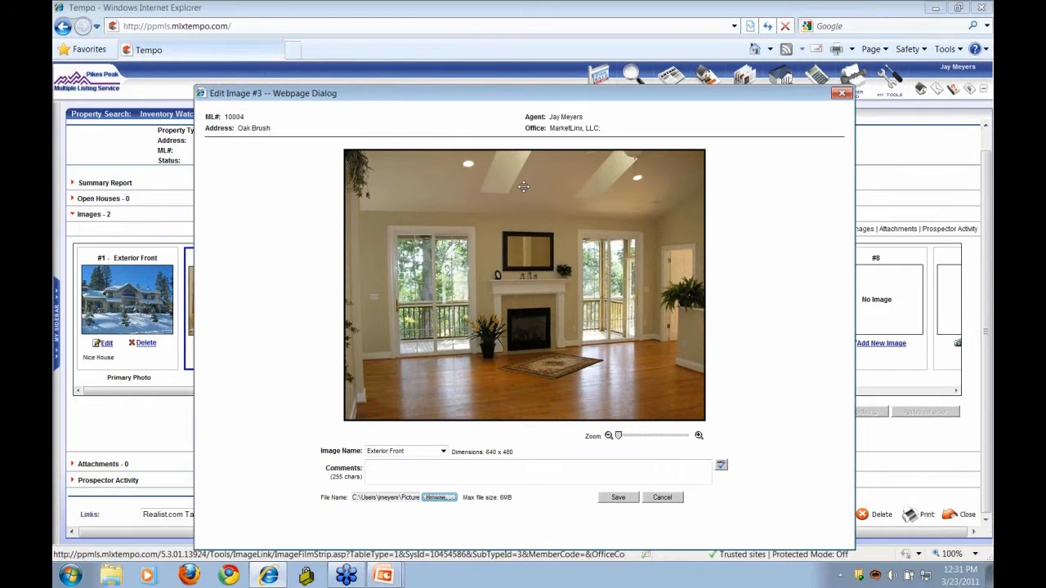
# Name image #3 Den/Family/Great Room and save it without a comment, accepting the terms of use
pyautogui.click(442, 452)
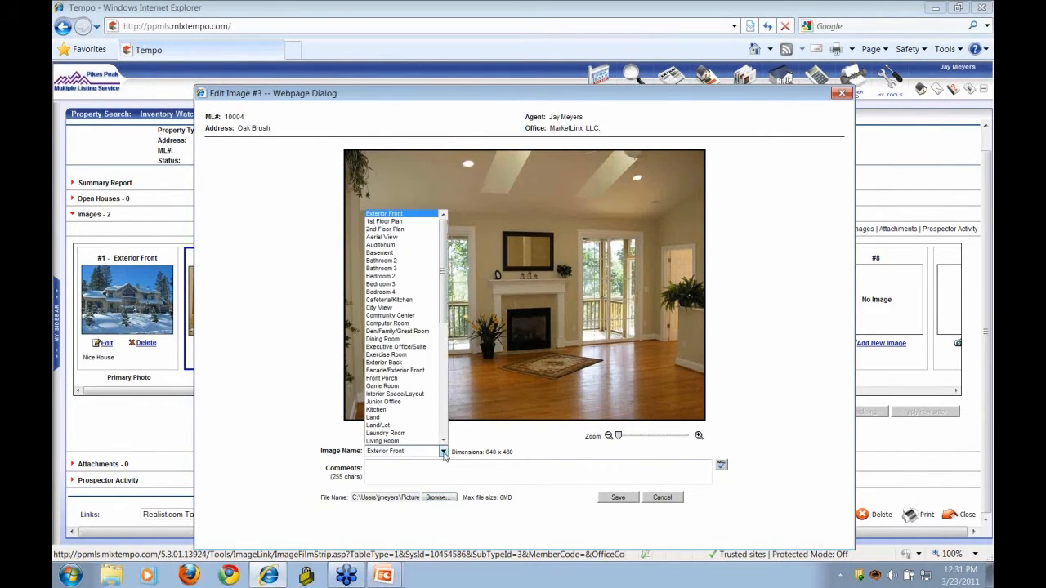
pyautogui.click(402, 331)
pyautogui.click(556, 470)
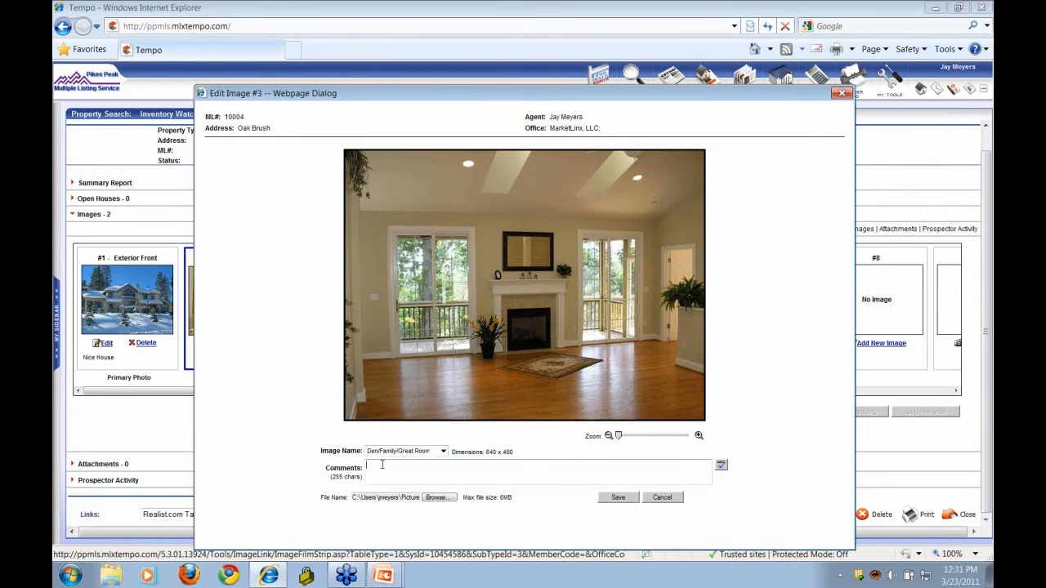
pyautogui.click(619, 498)
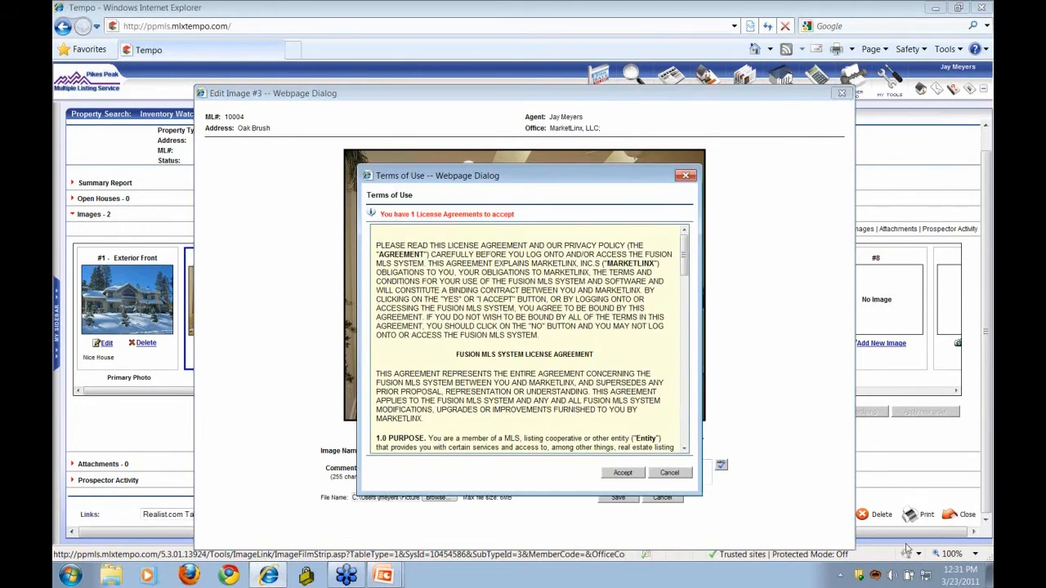
pyautogui.click(622, 472)
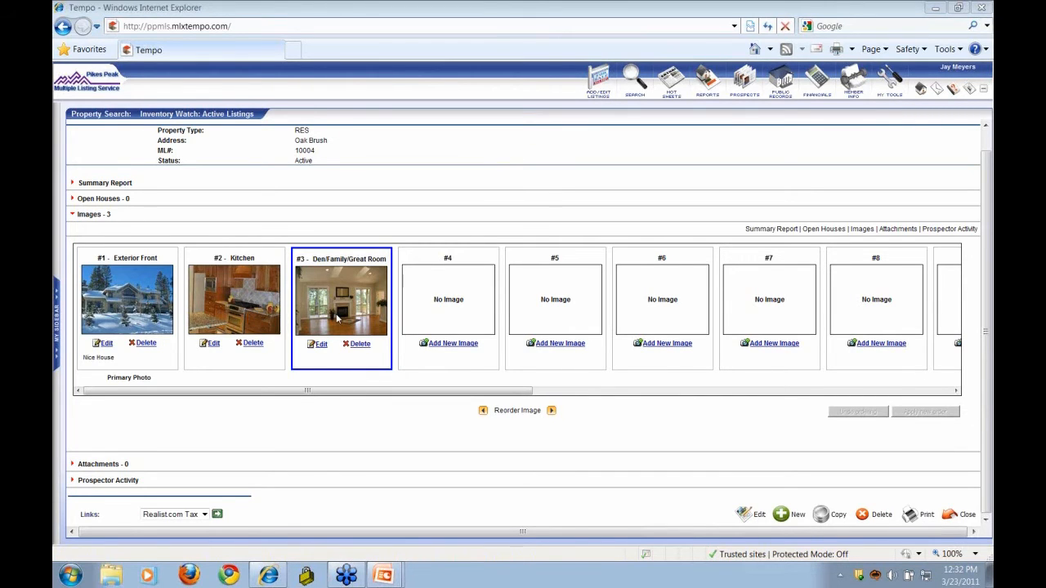
# Move the Den/Family/Great Room image ahead of the Kitchen image and apply the new order
pyautogui.click(483, 412)
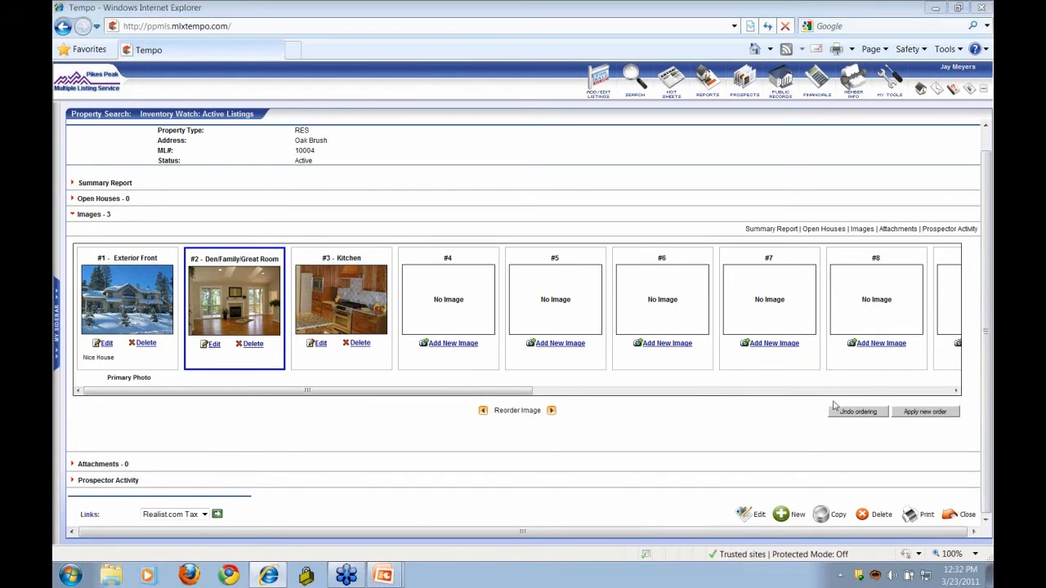
pyautogui.click(927, 413)
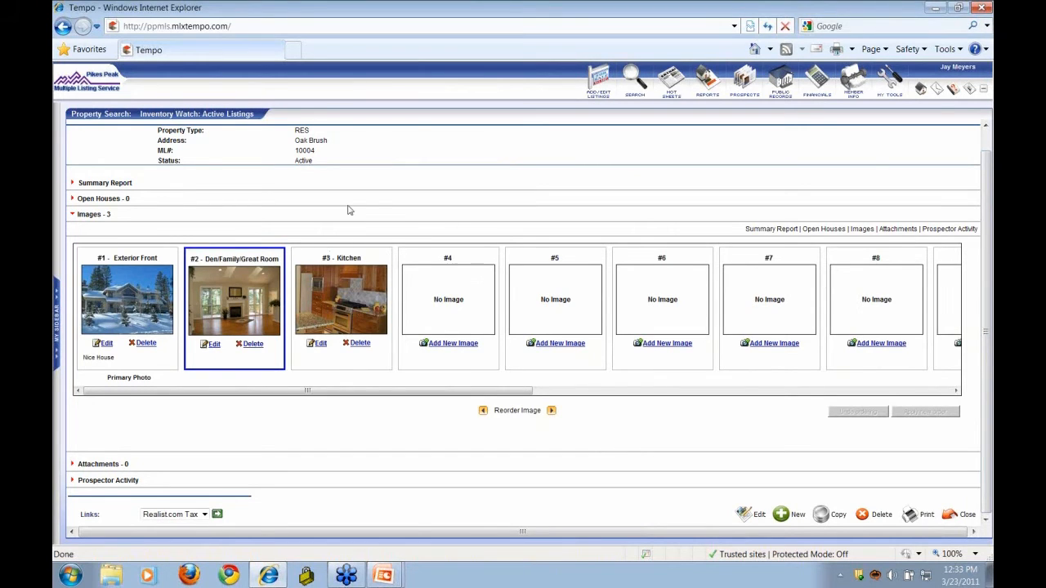
# Show the listing's summary report and open the photo gallery from its main photo
pyautogui.click(99, 184)
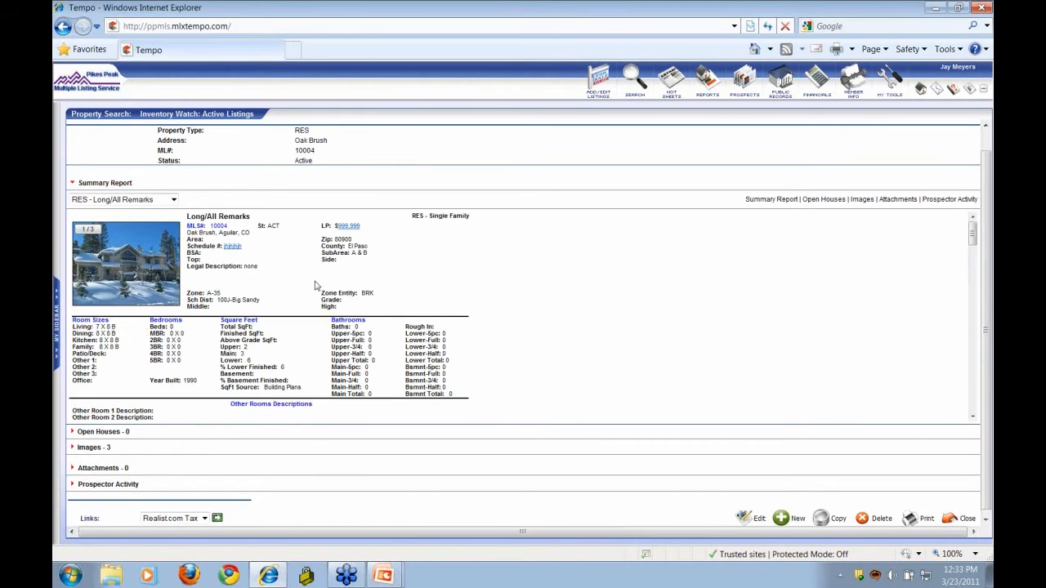
pyautogui.click(151, 277)
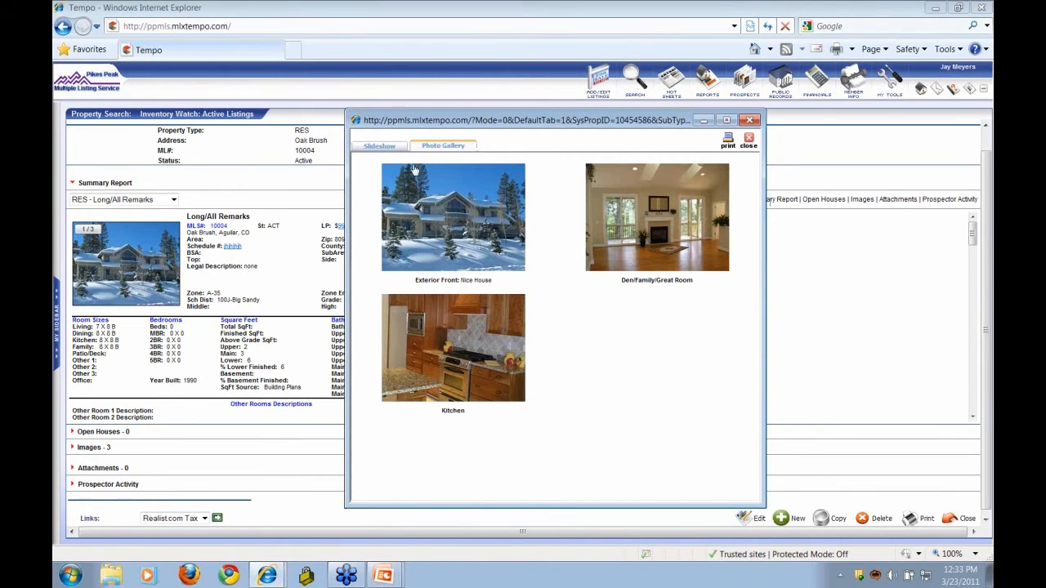
# Play the listing's photos as a slideshow, then close the photo window and collapse the summary report
pyautogui.click(387, 149)
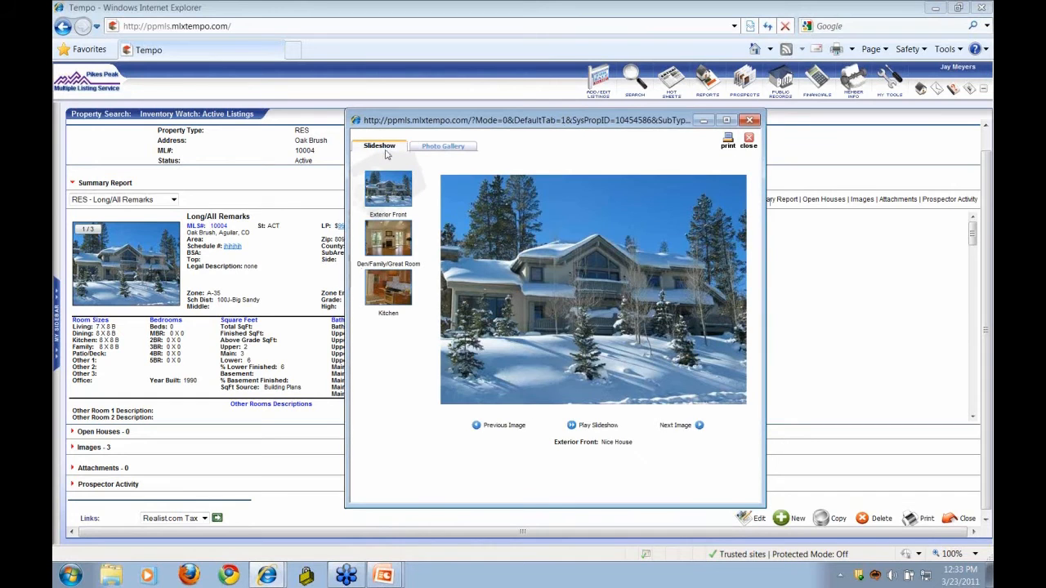
pyautogui.click(605, 427)
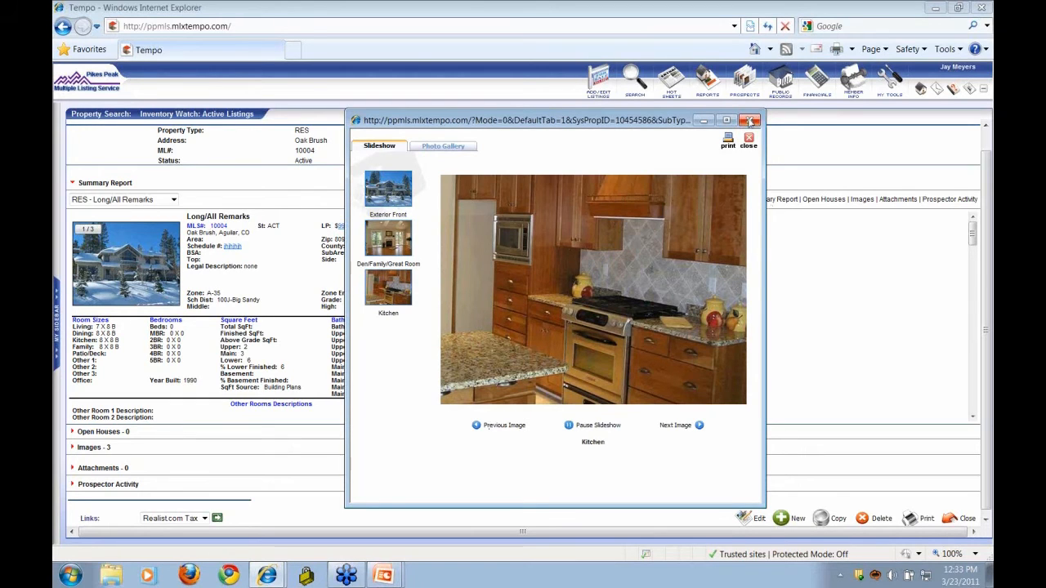
pyautogui.click(750, 120)
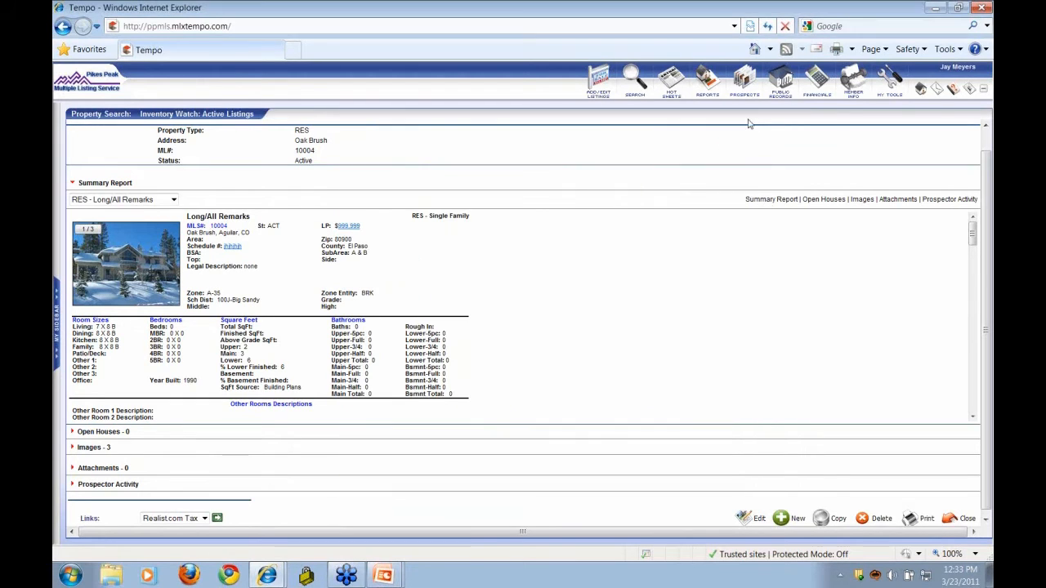
pyautogui.click(92, 187)
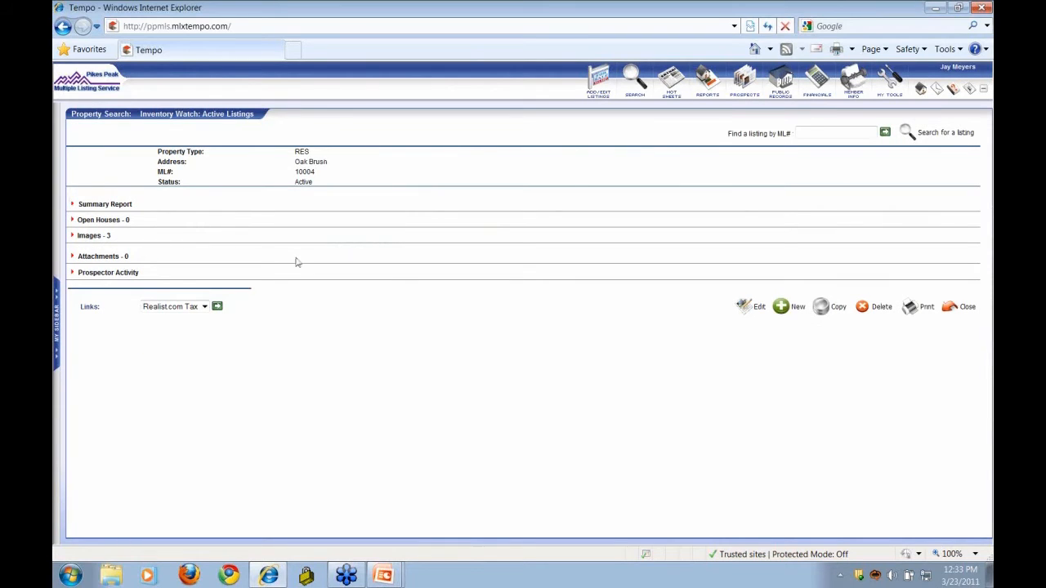
# Start a new attachment for the listing and choose Document1.pdf from the Pictures library as its file
pyautogui.click(93, 258)
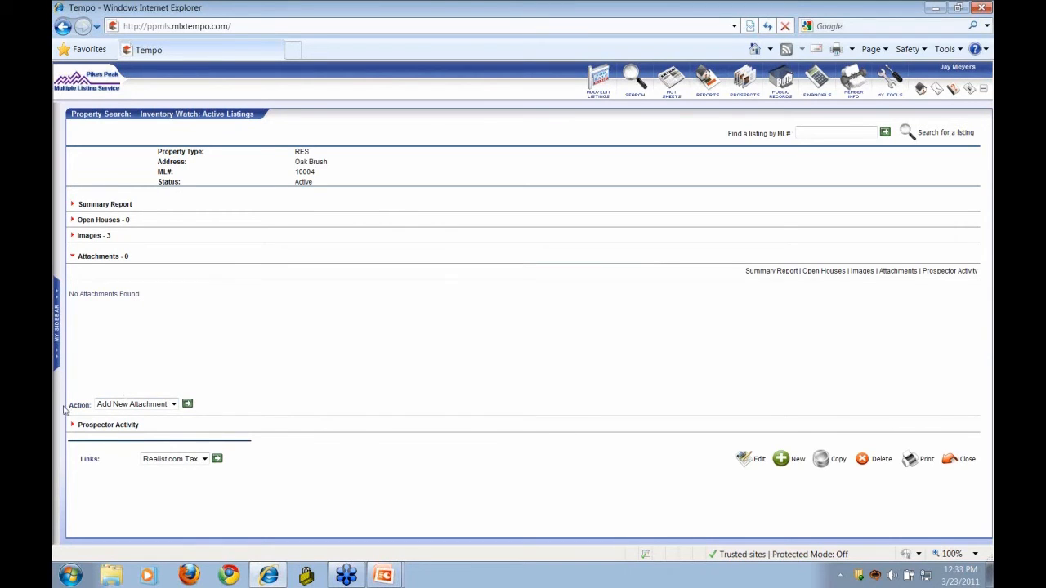
pyautogui.click(173, 404)
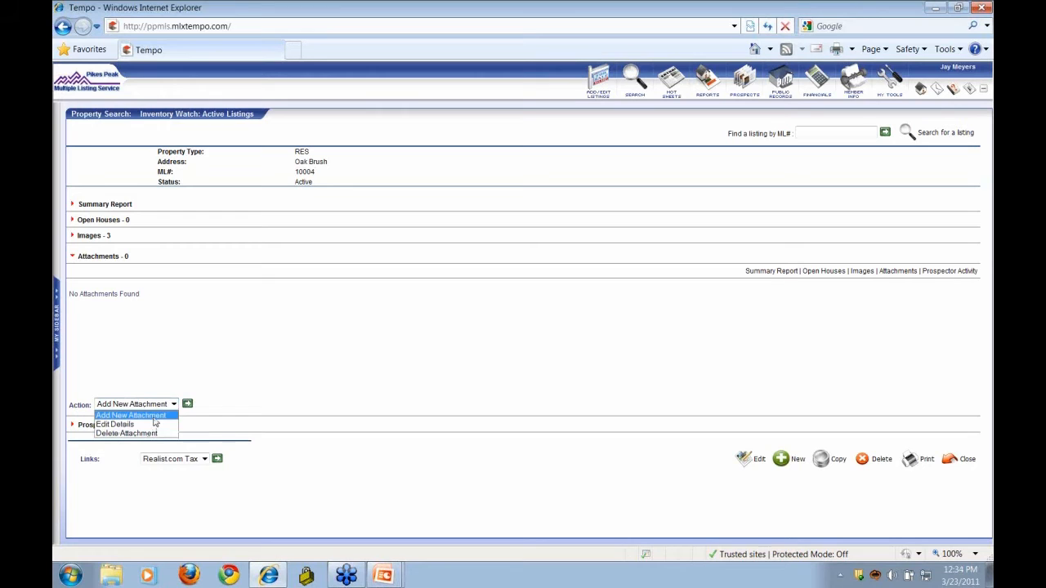
pyautogui.click(154, 416)
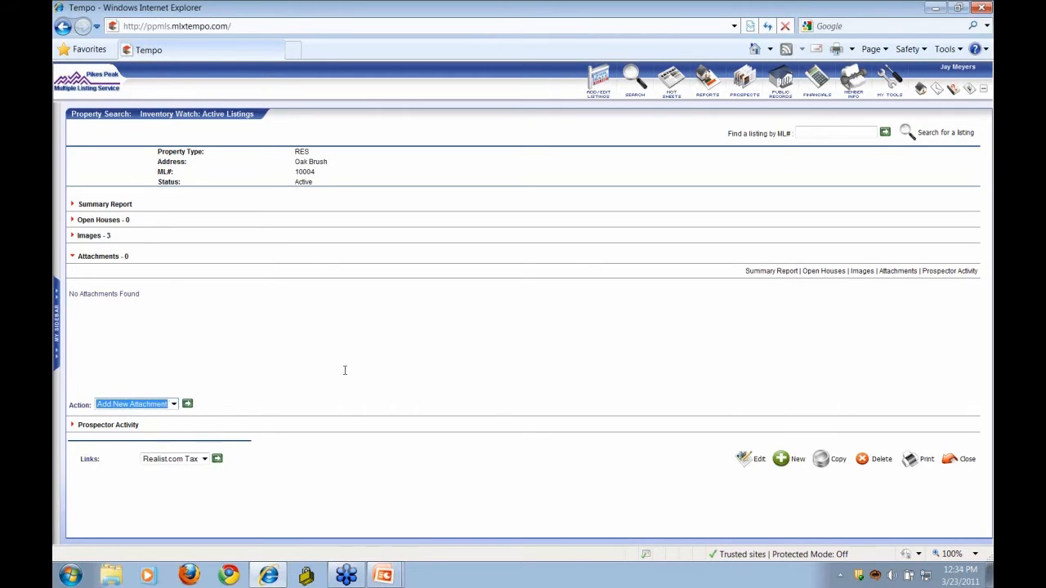
pyautogui.click(187, 404)
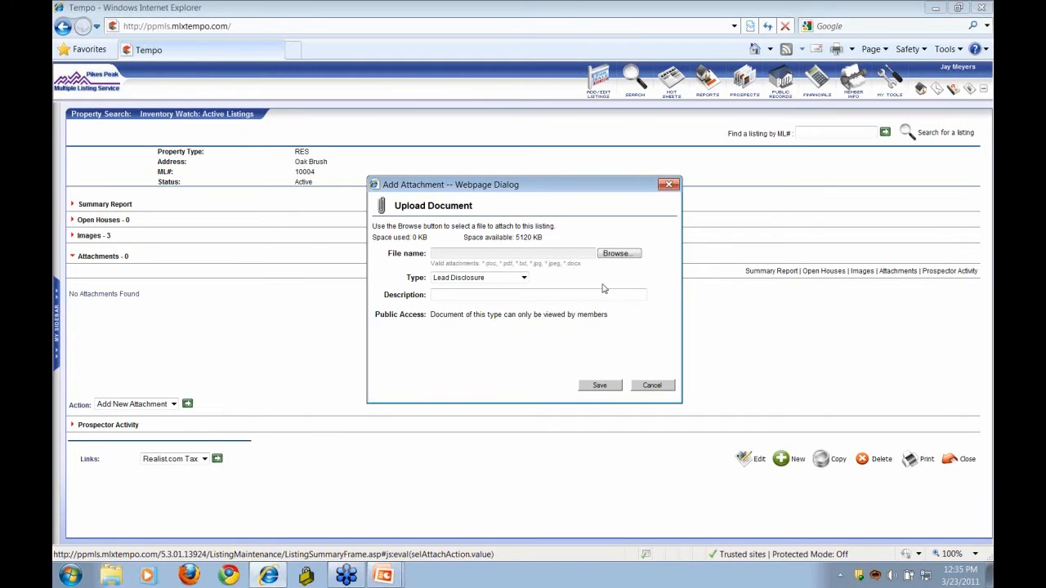
pyautogui.click(618, 255)
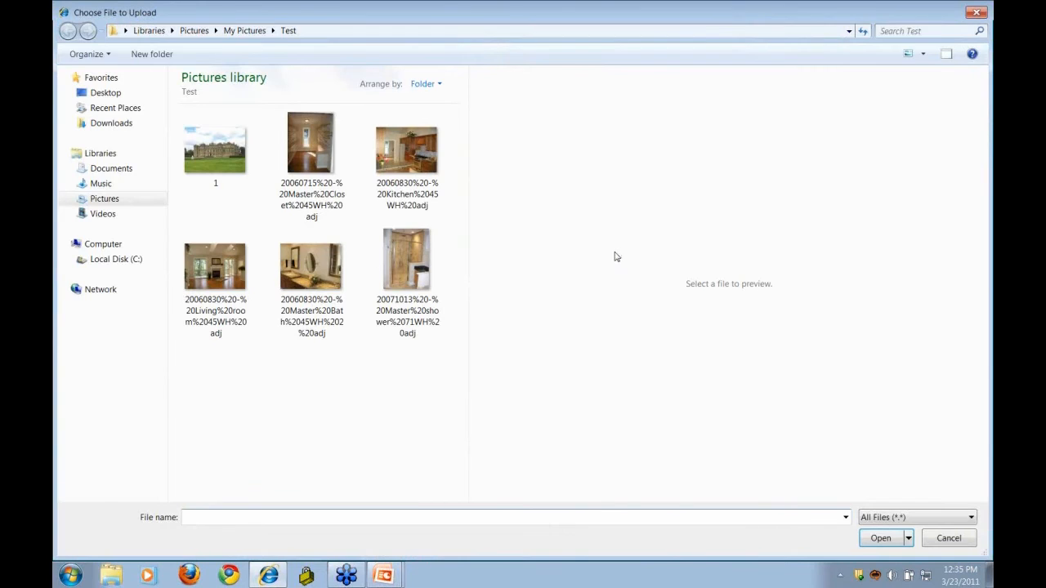
pyautogui.click(100, 201)
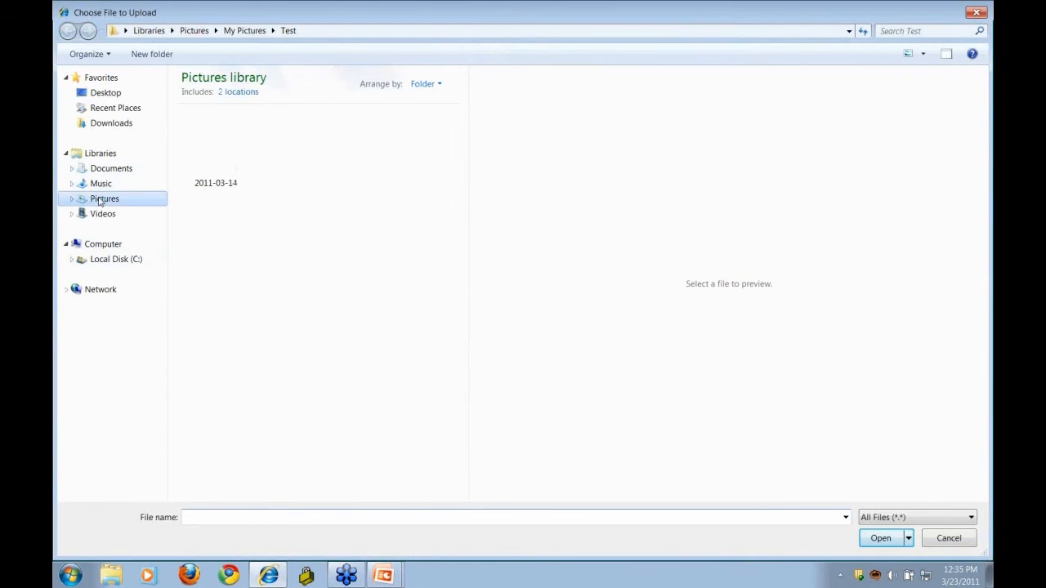
pyautogui.click(219, 415)
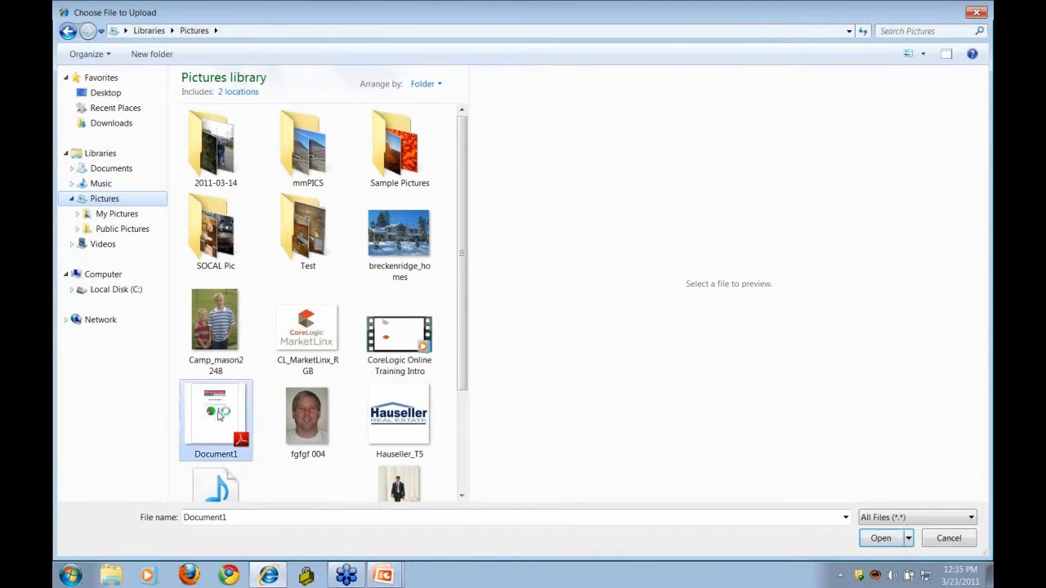
pyautogui.doubleClick(219, 415)
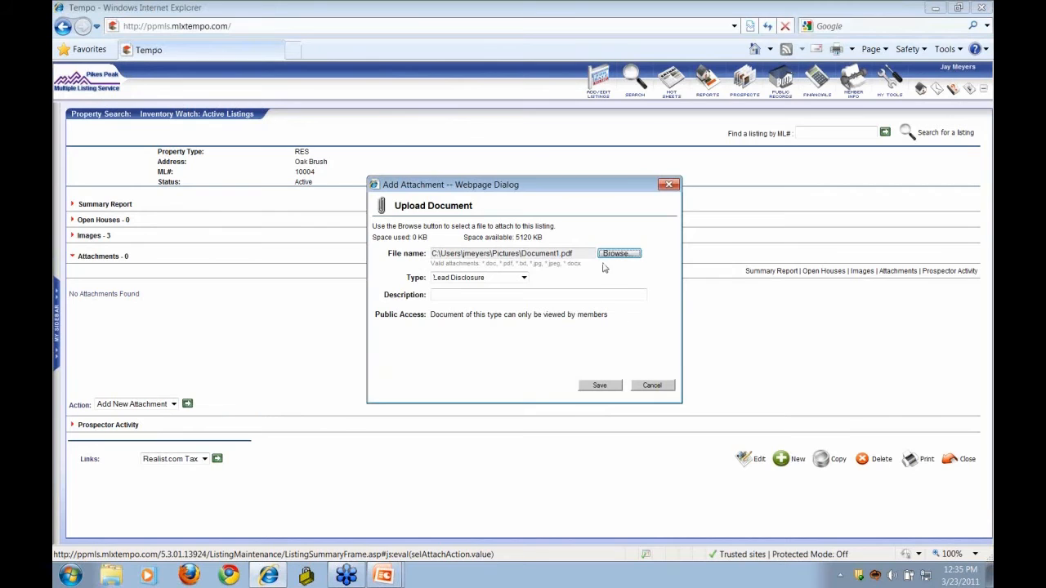
# Set the attachment's type to Other with the description "test" and save it, accepting the terms of use
pyautogui.click(524, 278)
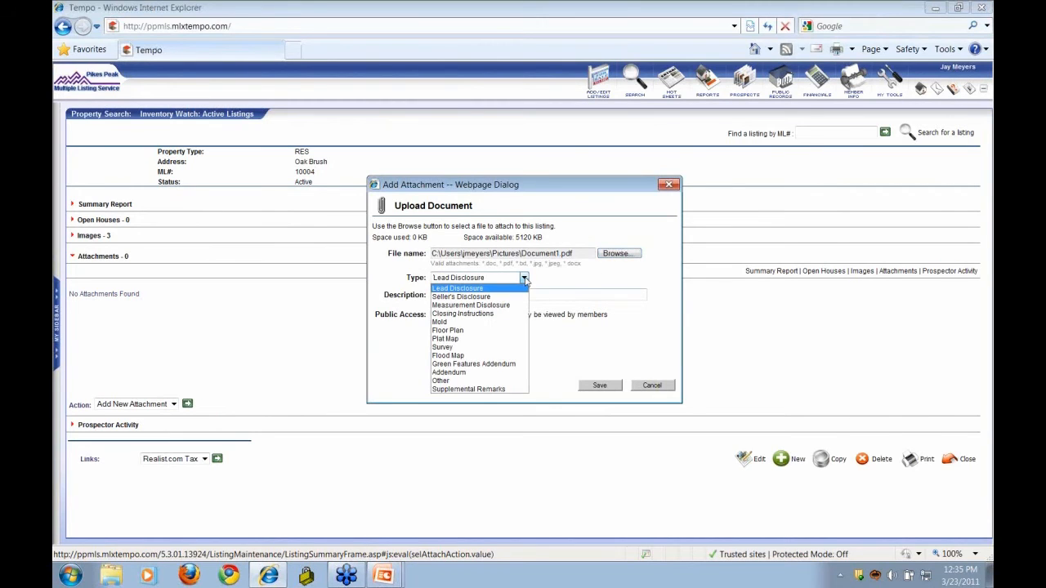
pyautogui.click(456, 382)
pyautogui.click(449, 295)
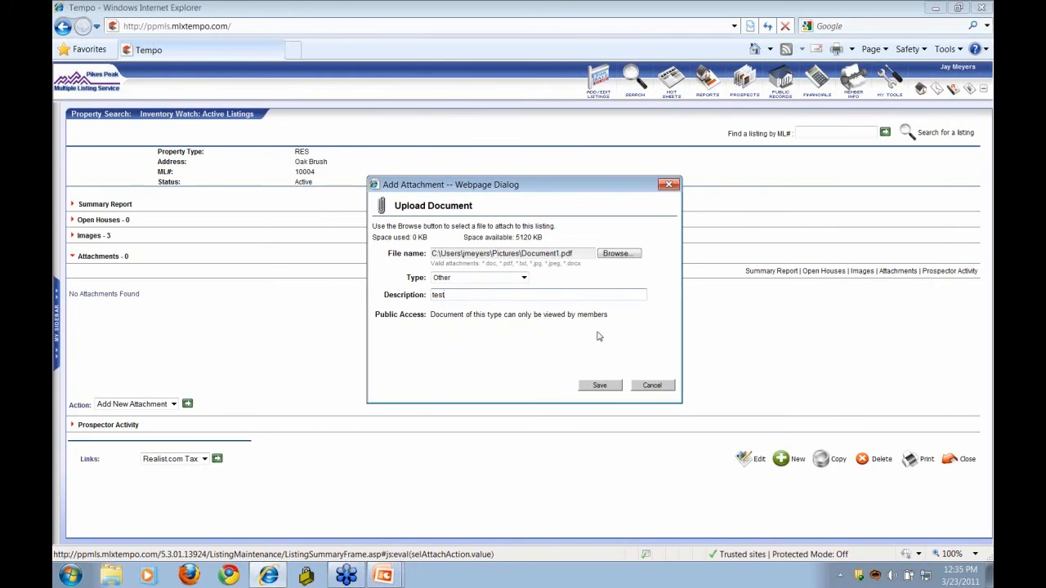
pyautogui.click(600, 387)
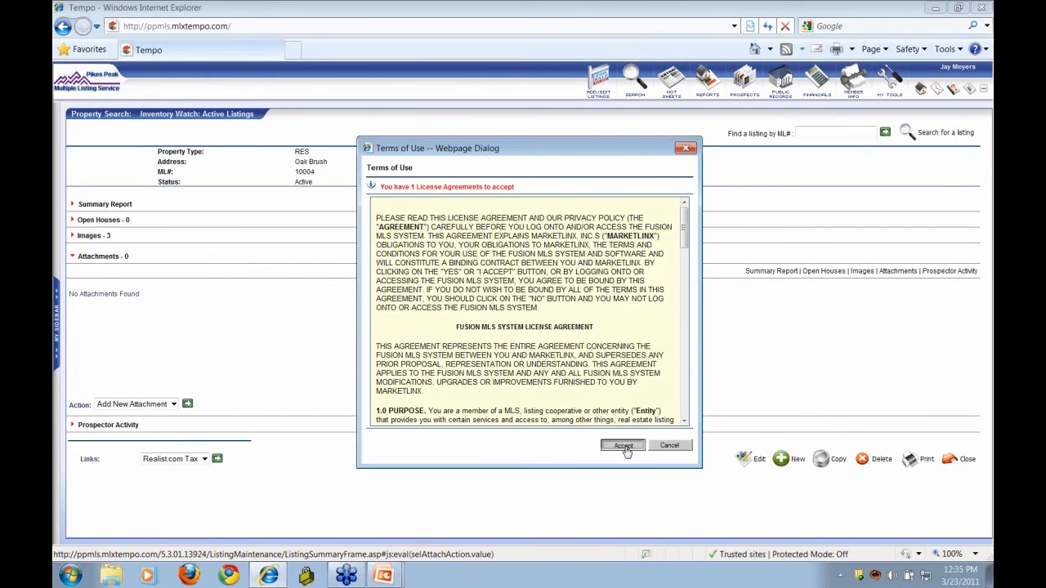
pyautogui.click(626, 451)
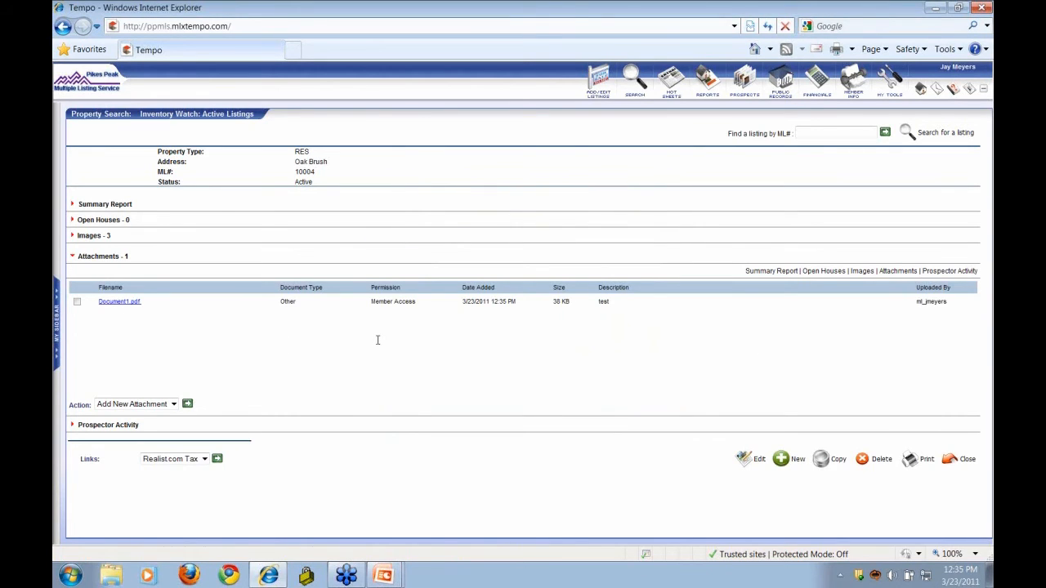
# Select the Document1.pdf attachment and review the actions available for it without applying any
pyautogui.click(77, 302)
pyautogui.click(172, 404)
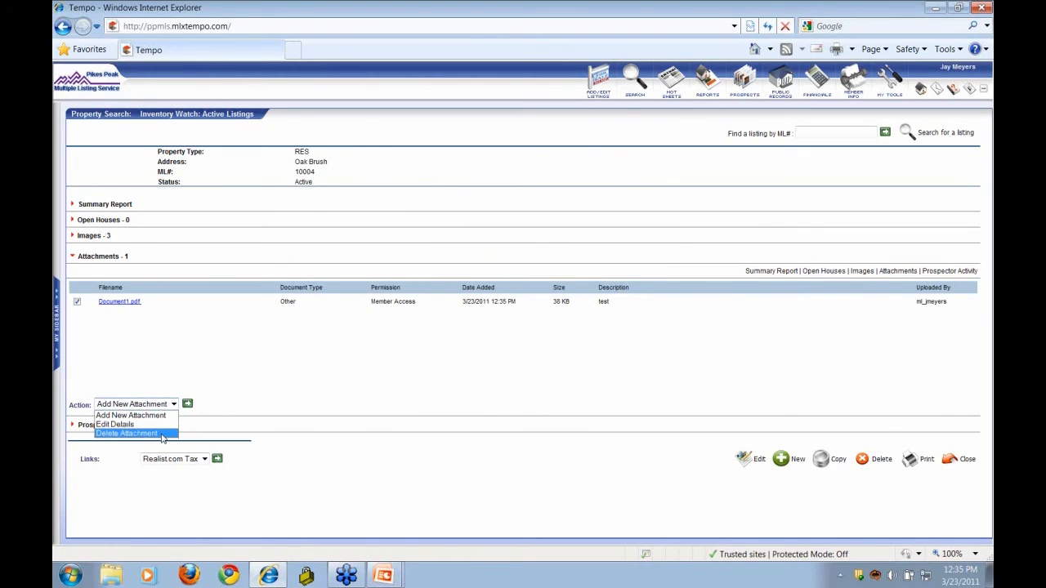
pyautogui.click(220, 316)
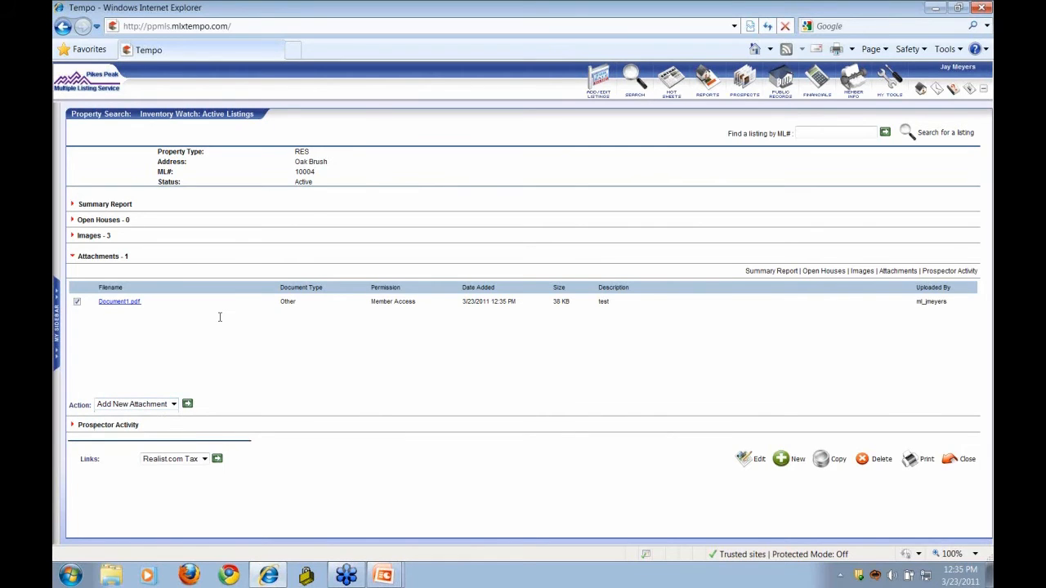
# Show the listing's summary report in the RES - Customer Full Report format
pyautogui.click(102, 206)
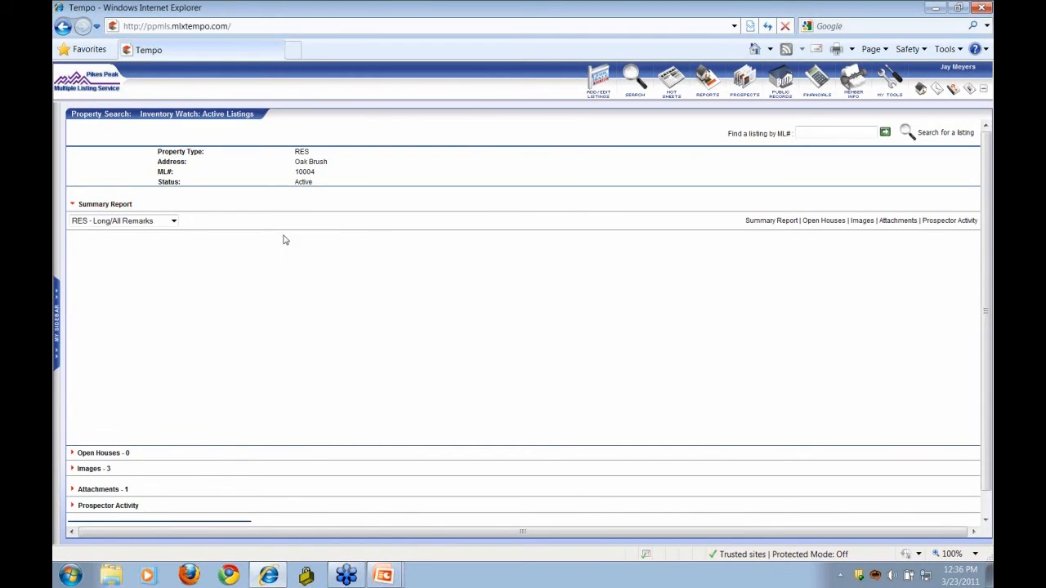
pyautogui.click(106, 209)
pyautogui.click(107, 208)
pyautogui.click(173, 220)
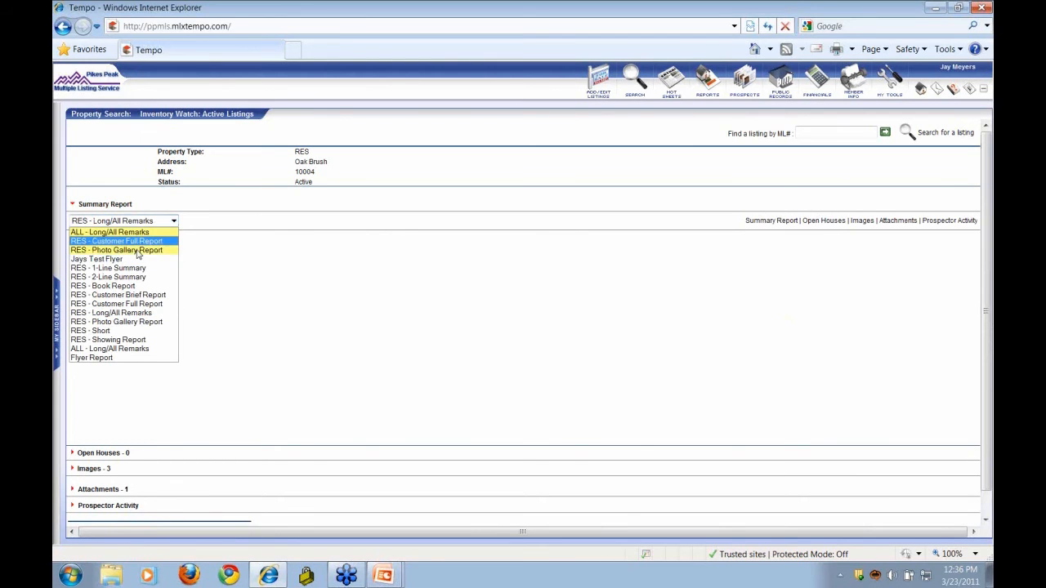
pyautogui.click(139, 243)
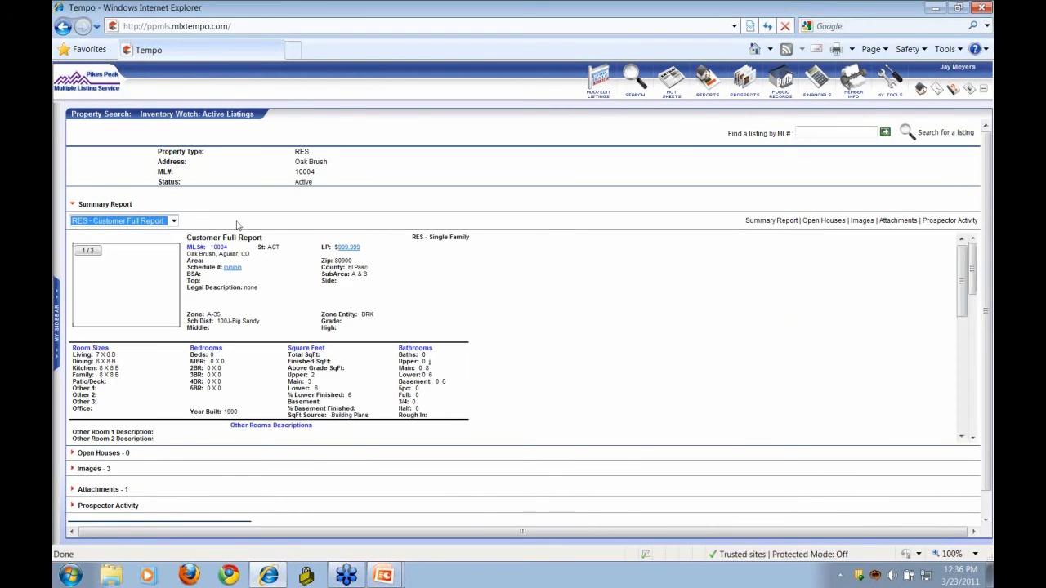
# Check the listing's attachments from the report's main photo, closing the photo window and collapsing the summary report
pyautogui.click(137, 280)
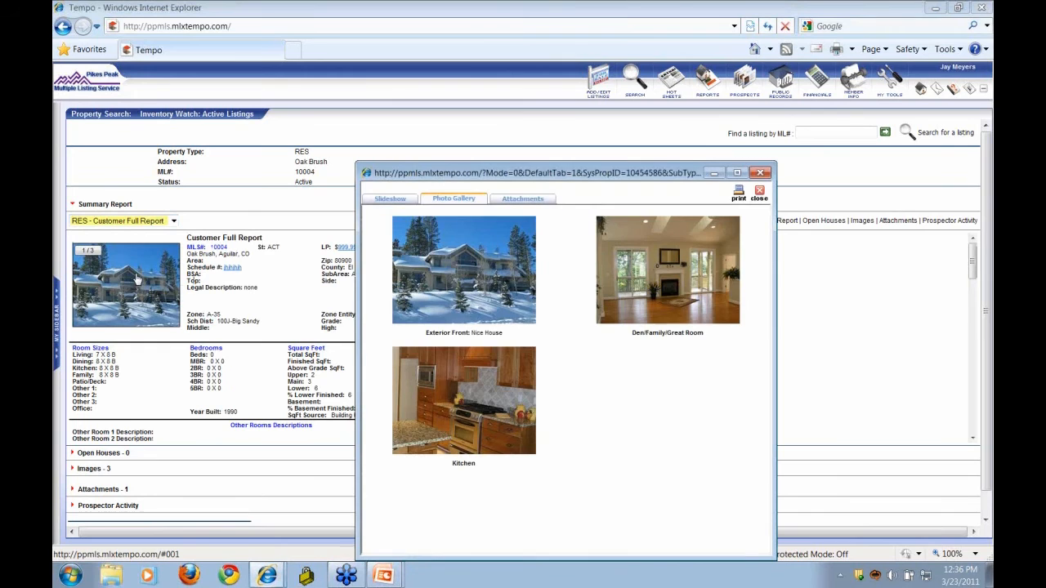
pyautogui.click(531, 200)
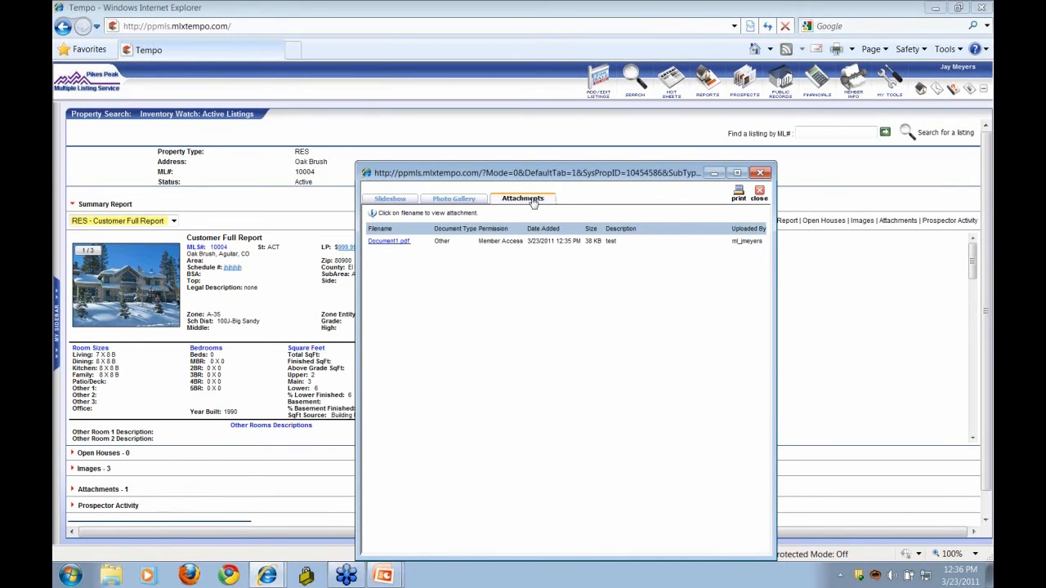
pyautogui.click(761, 174)
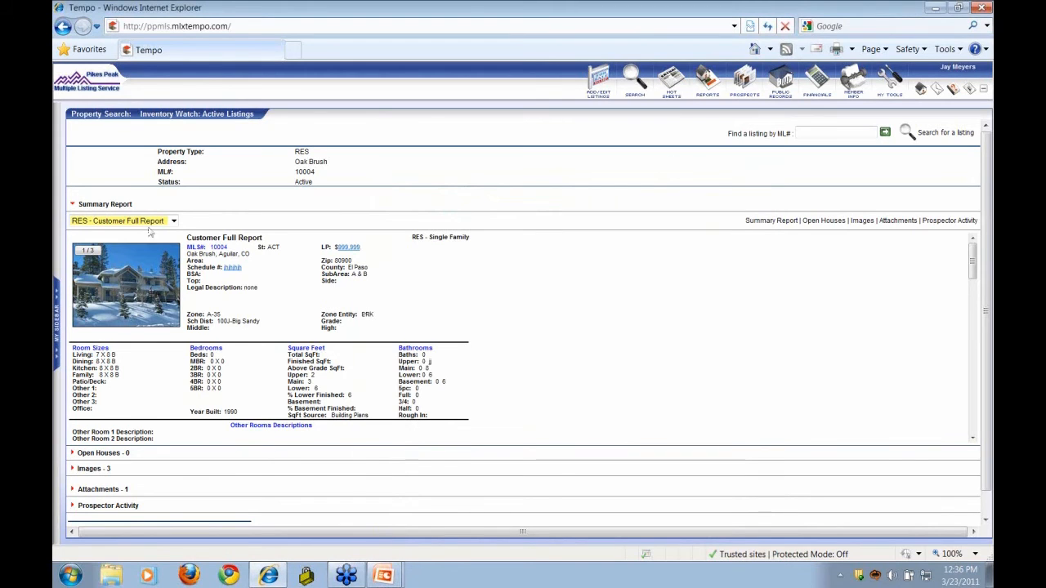
pyautogui.click(103, 205)
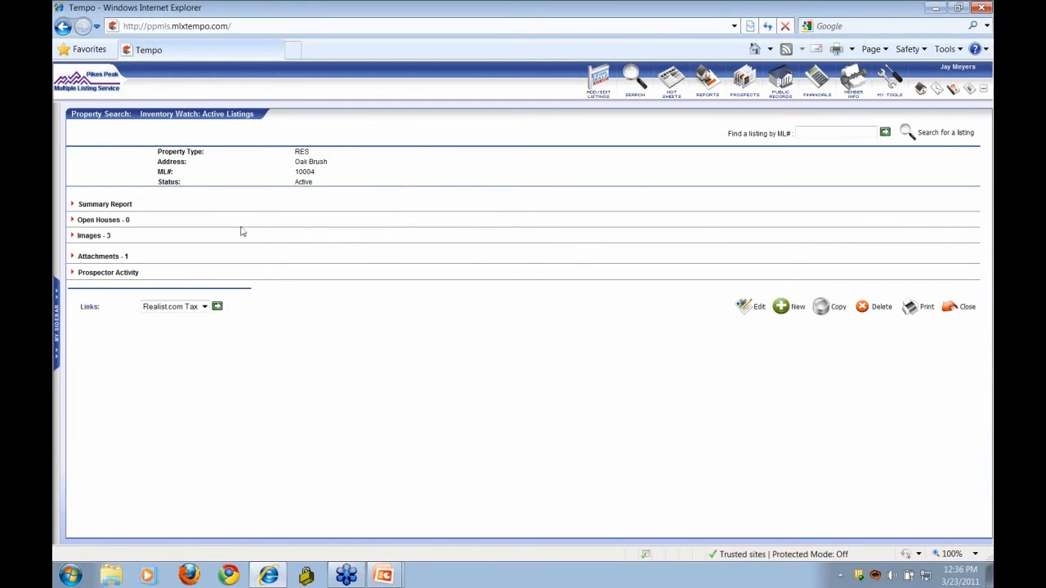
# View the Assign Supra Keybox page for the listing and close it without assigning a keybox
pyautogui.click(205, 308)
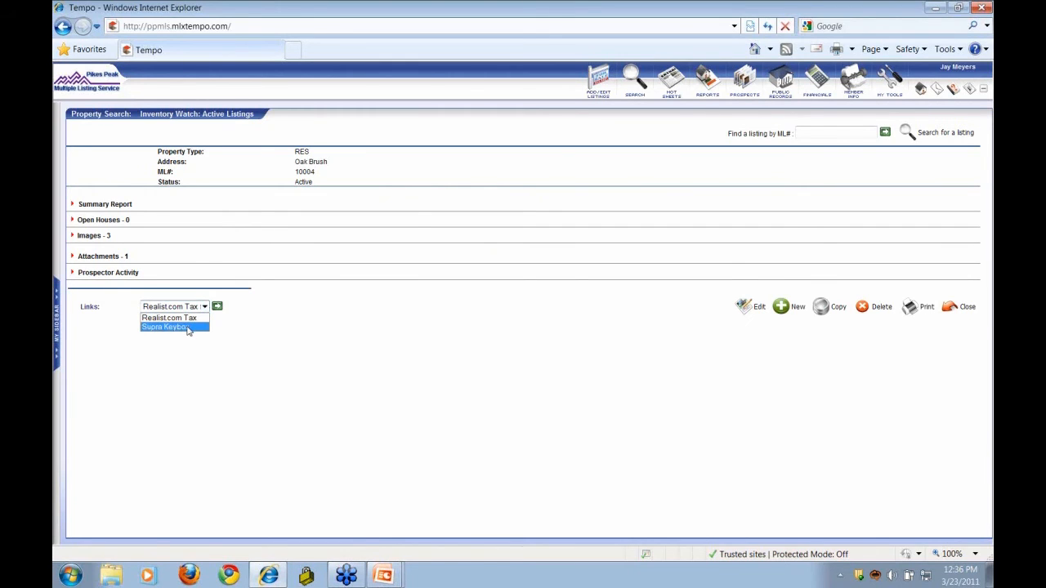
pyautogui.click(187, 329)
pyautogui.click(217, 307)
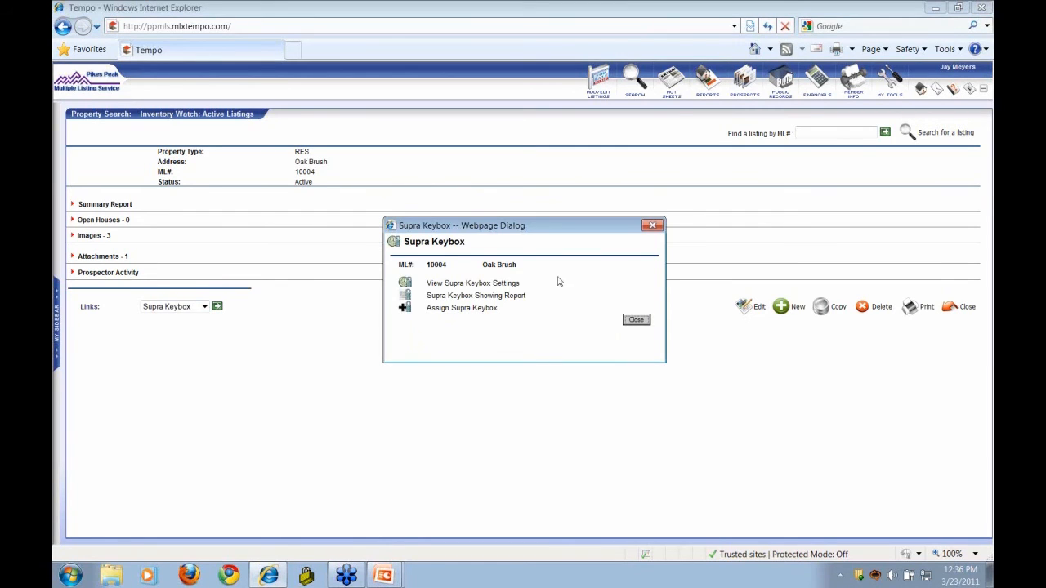
pyautogui.click(445, 308)
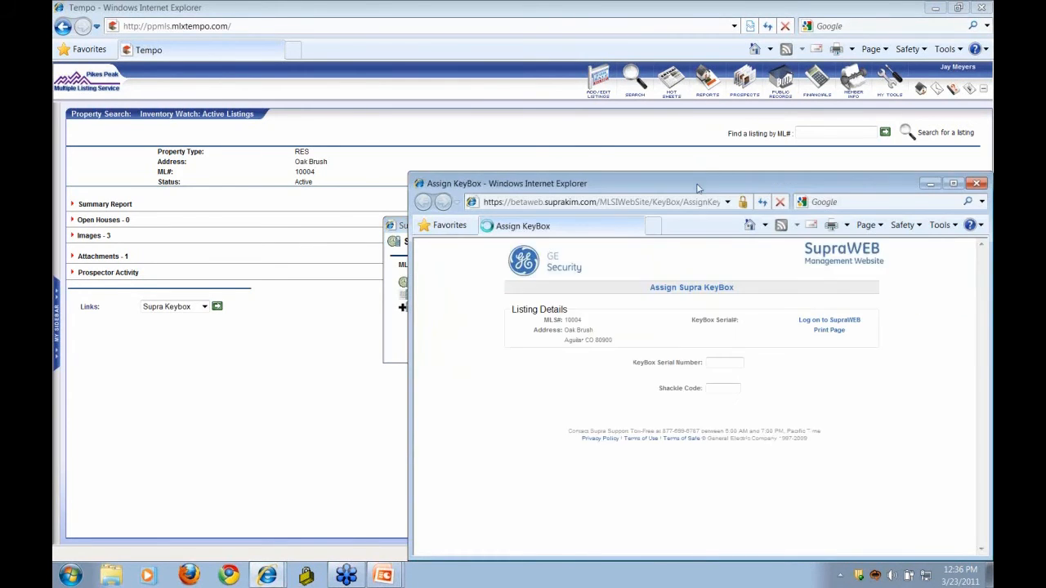
pyautogui.moveTo(699, 188); pyautogui.dragTo(533, 137)
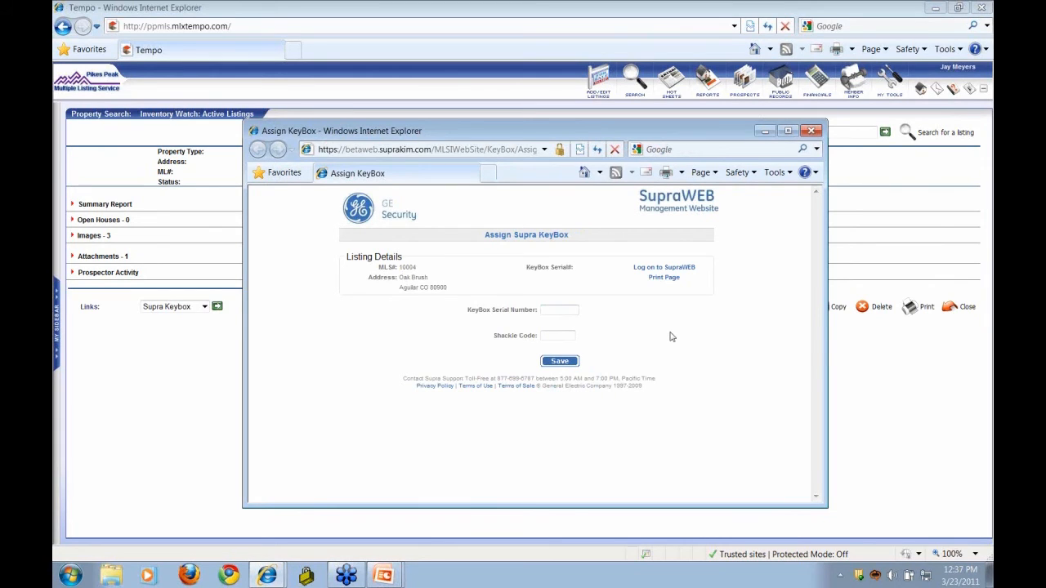
pyautogui.click(812, 133)
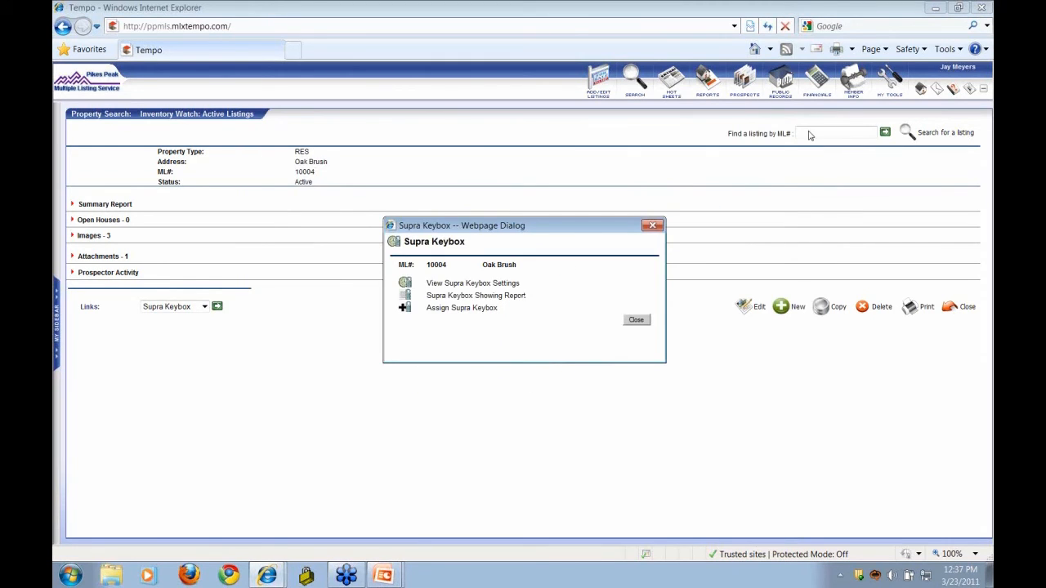
pyautogui.click(653, 226)
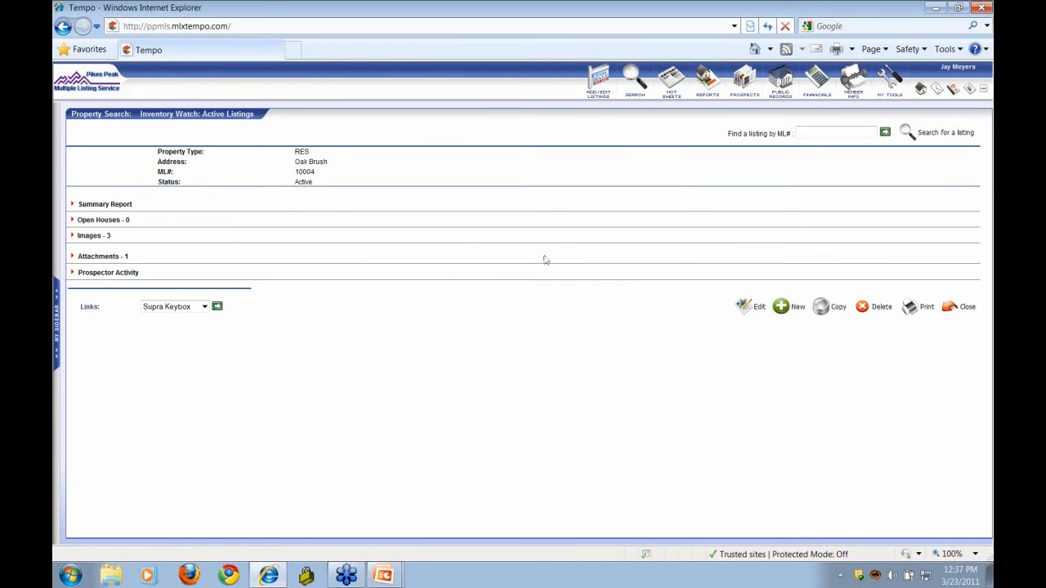
# Open the active listing's details from the home page's Inventory Watch and view its attachments and images
pyautogui.click(922, 90)
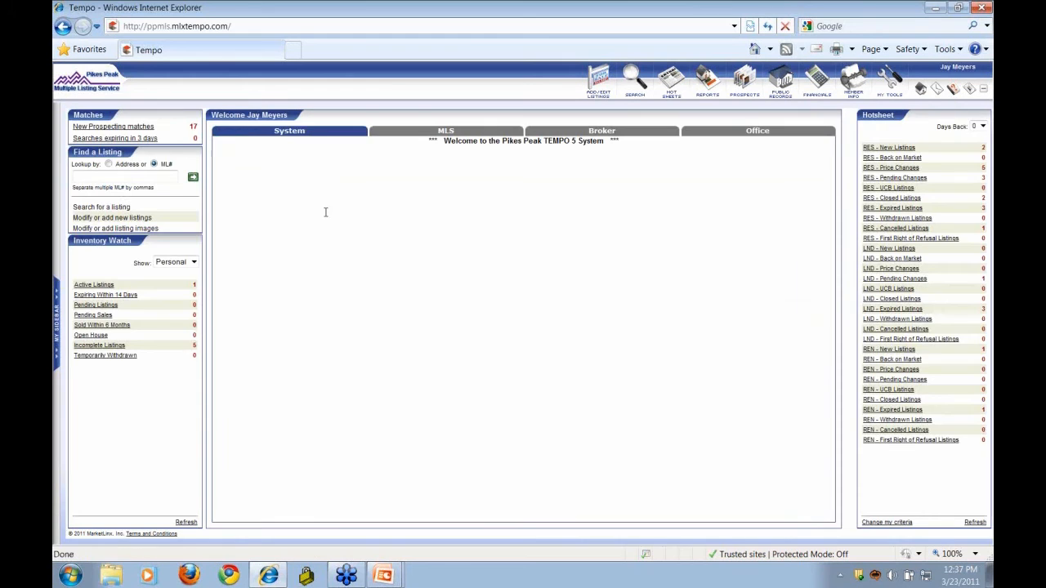
pyautogui.click(95, 285)
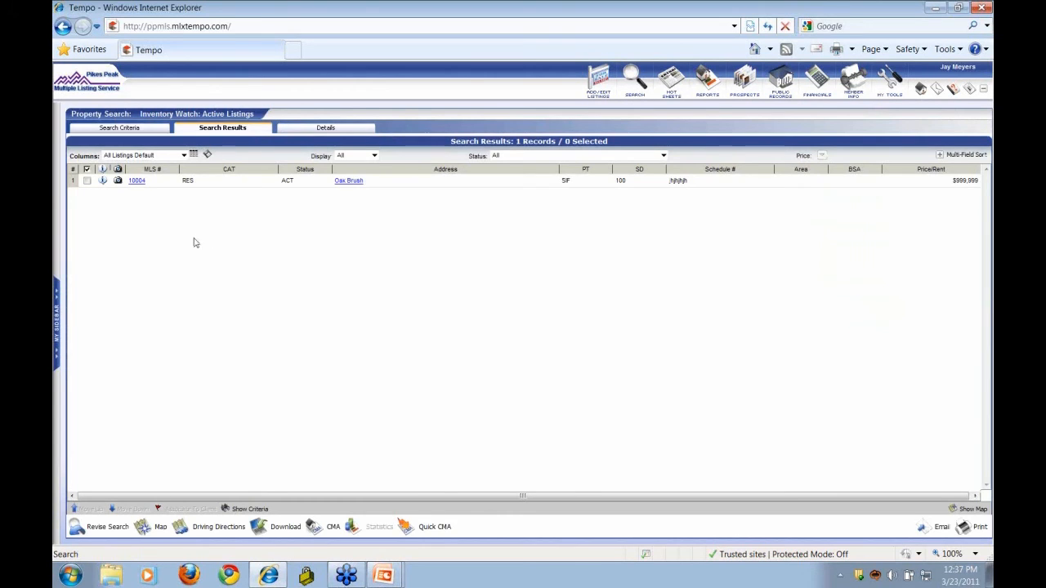
pyautogui.click(137, 181)
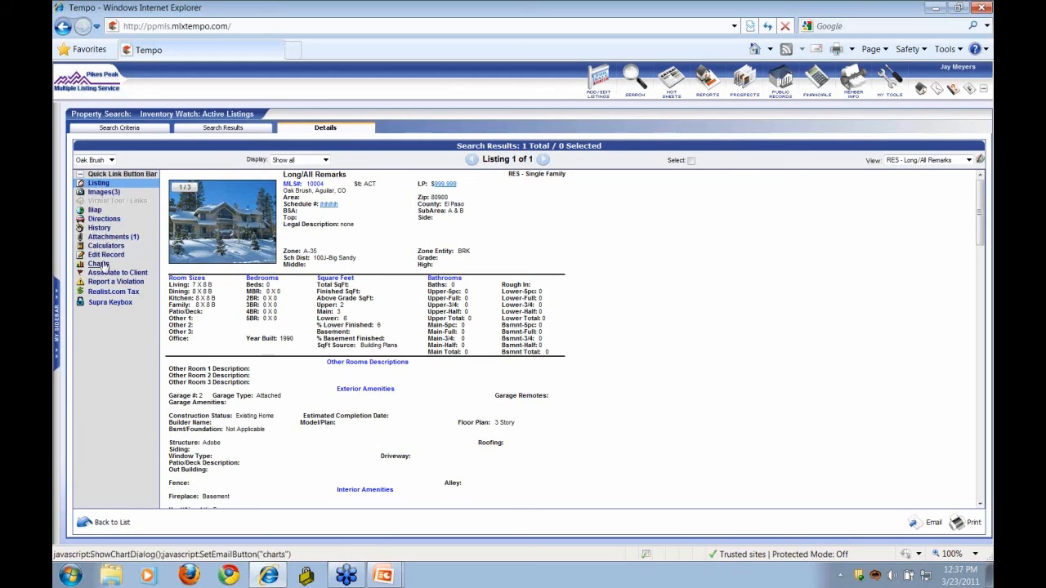
pyautogui.click(112, 237)
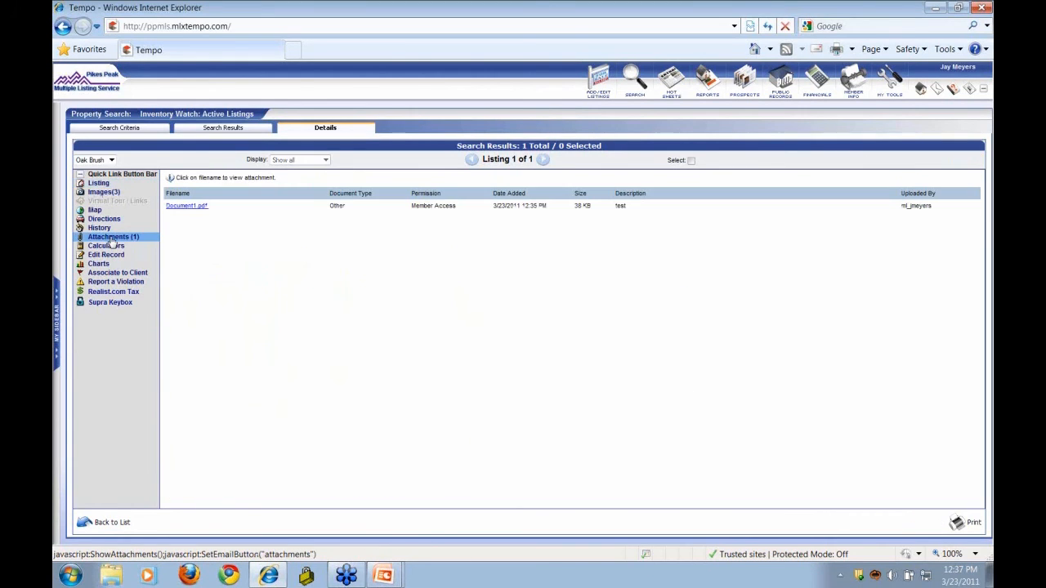
pyautogui.click(110, 196)
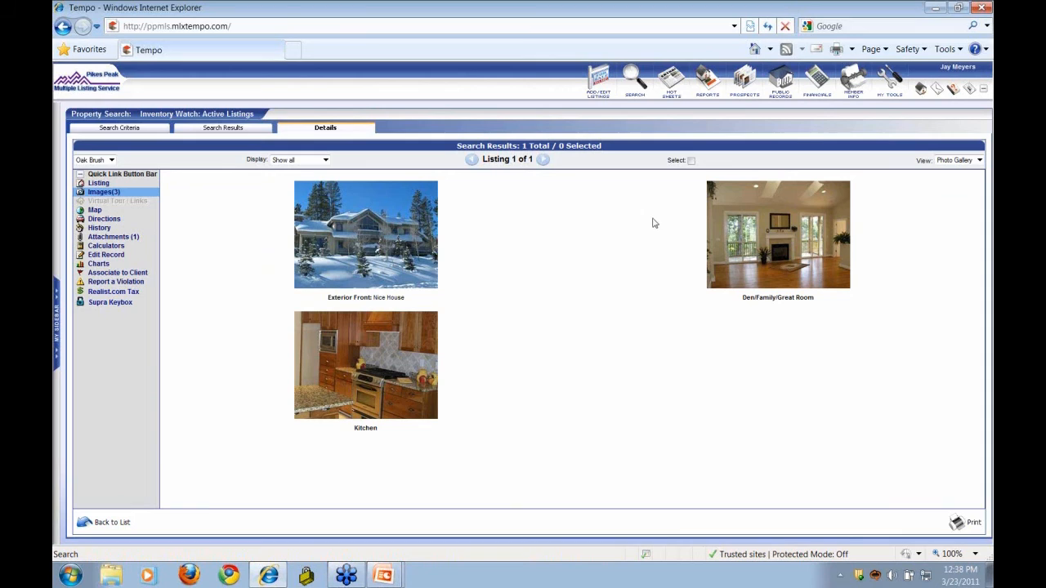
# View the incomplete listings under Add/Edit Listings and return to the home page
pyautogui.click(596, 92)
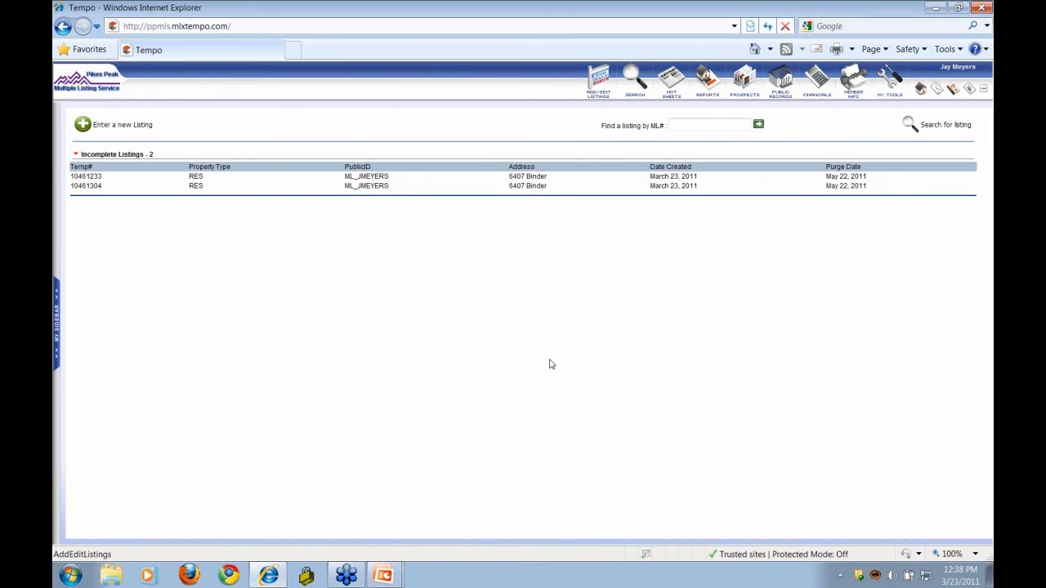
pyautogui.click(922, 89)
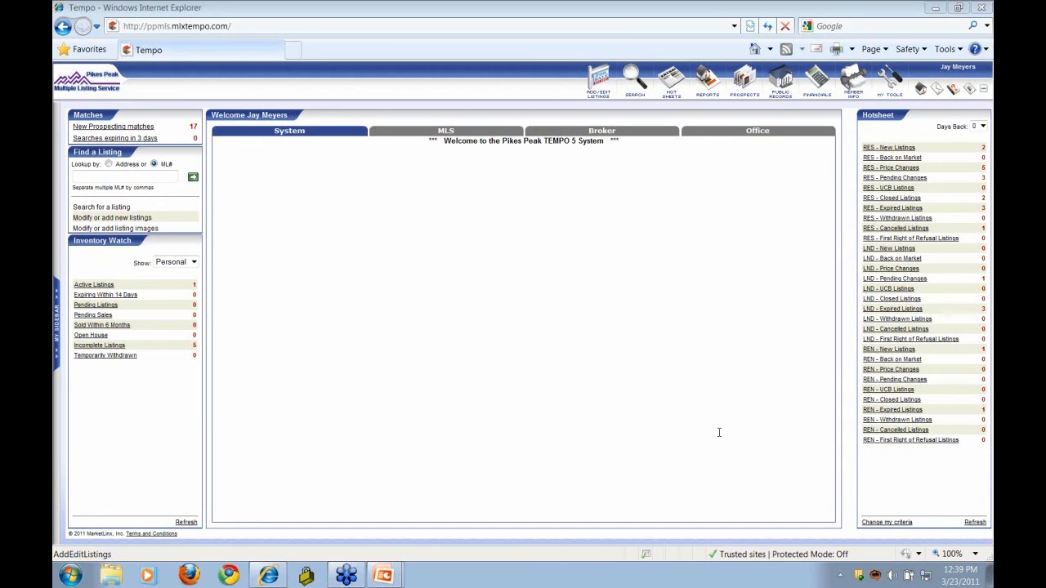
pyautogui.click(291, 51)
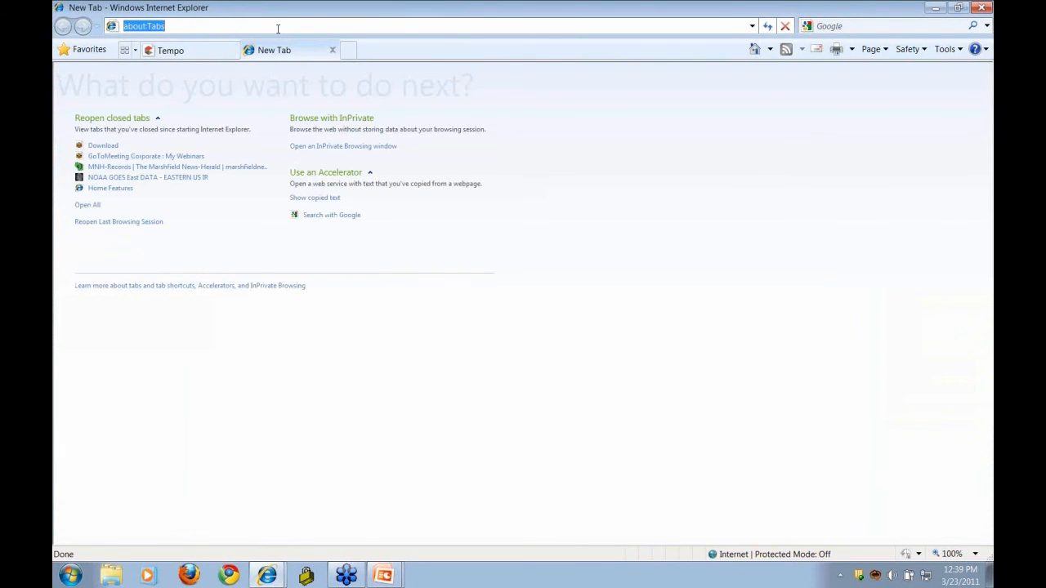
pyautogui.write('pik')
pyautogui.click(218, 57)
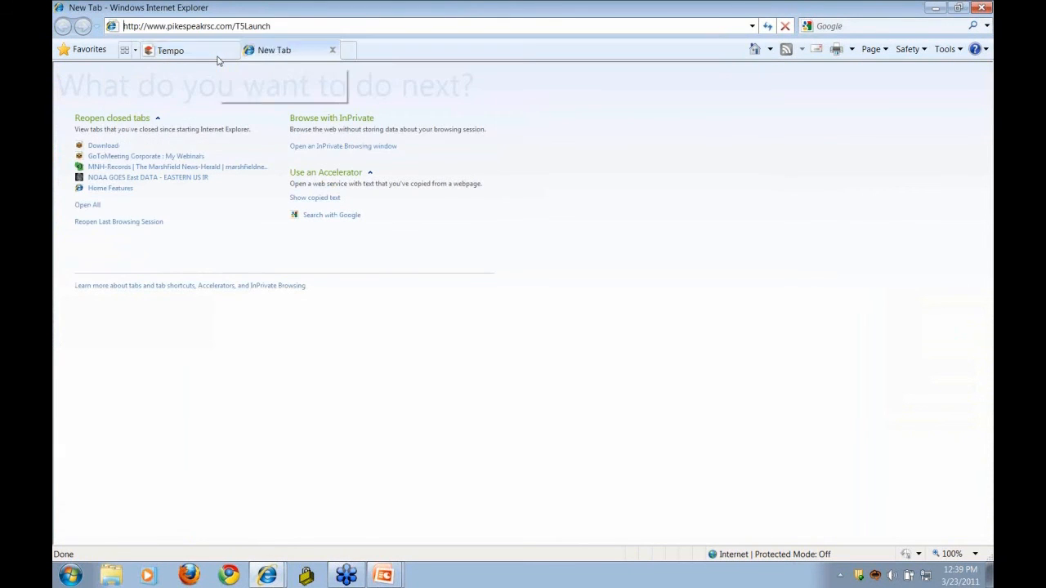